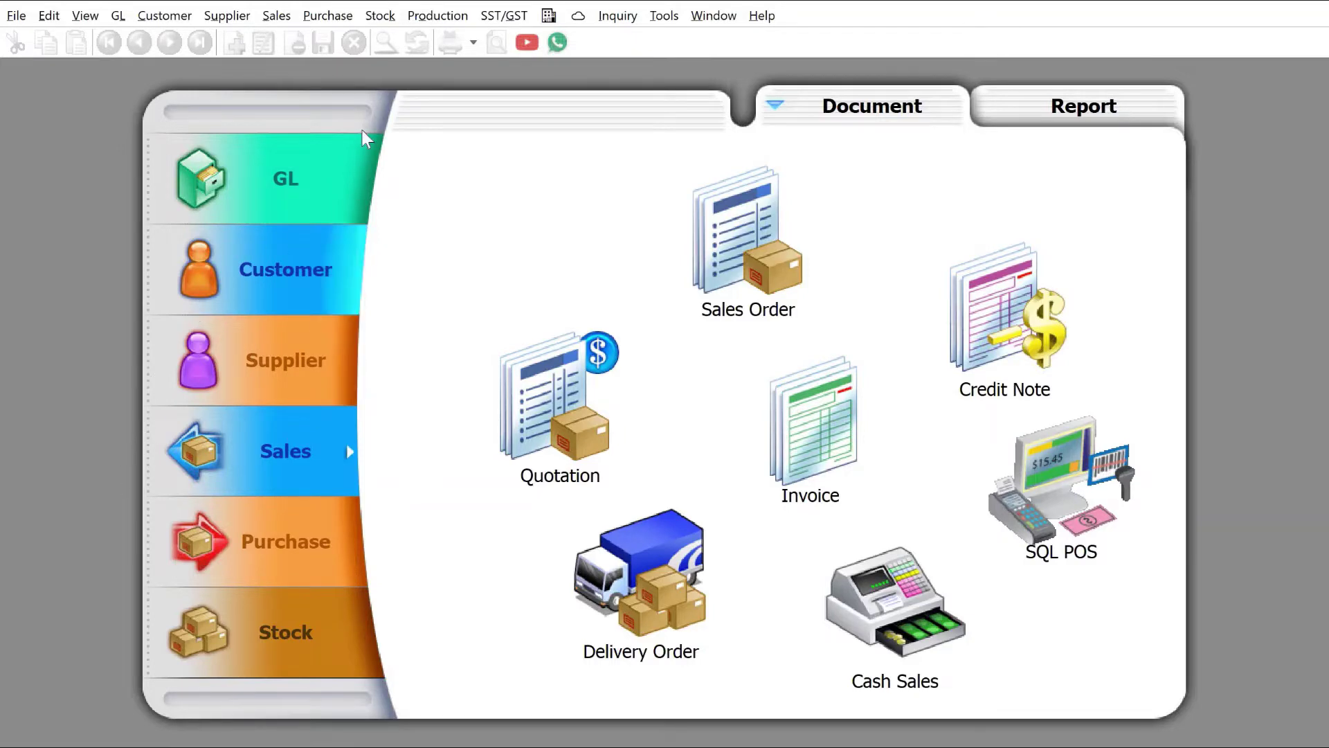
Step: Review the DEALER, END USER and RESELLER stock price tags, then close the list
{"action": "left_click", "coordinate": [379, 16]}
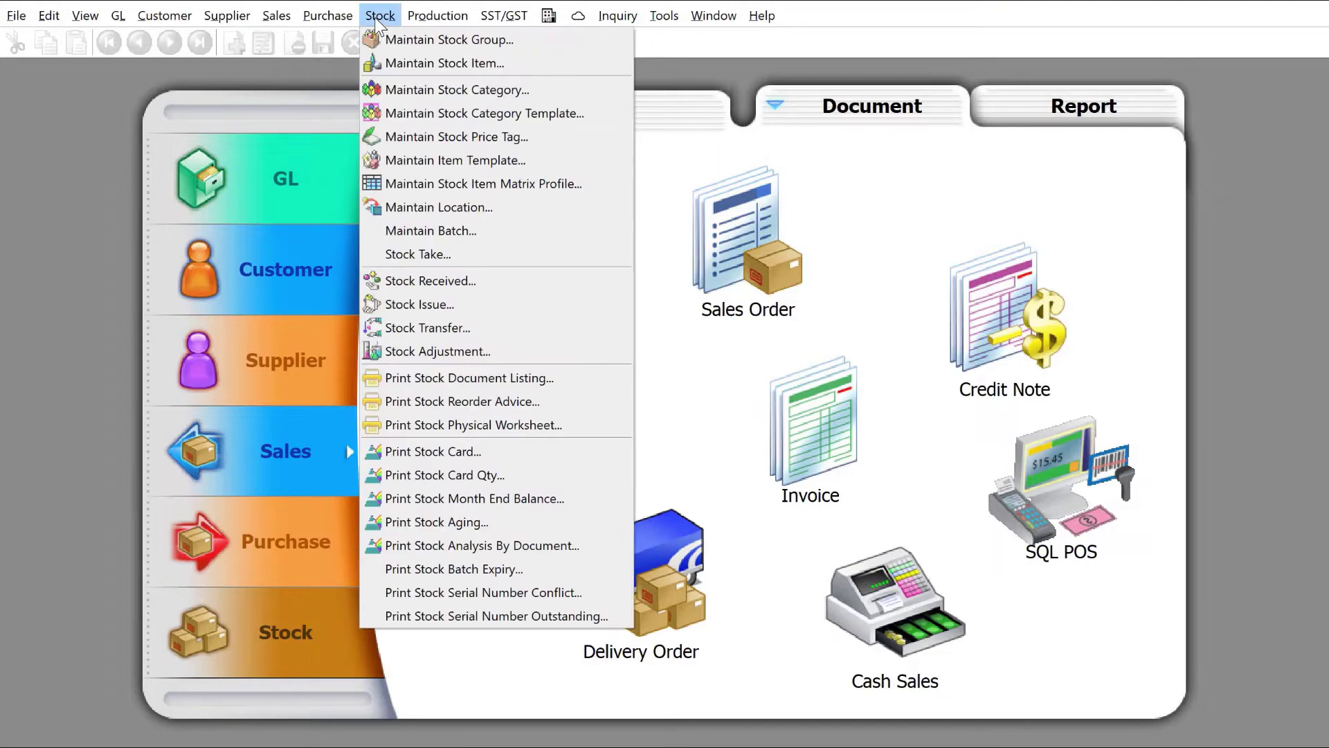
{"action": "left_click", "coordinate": [459, 137]}
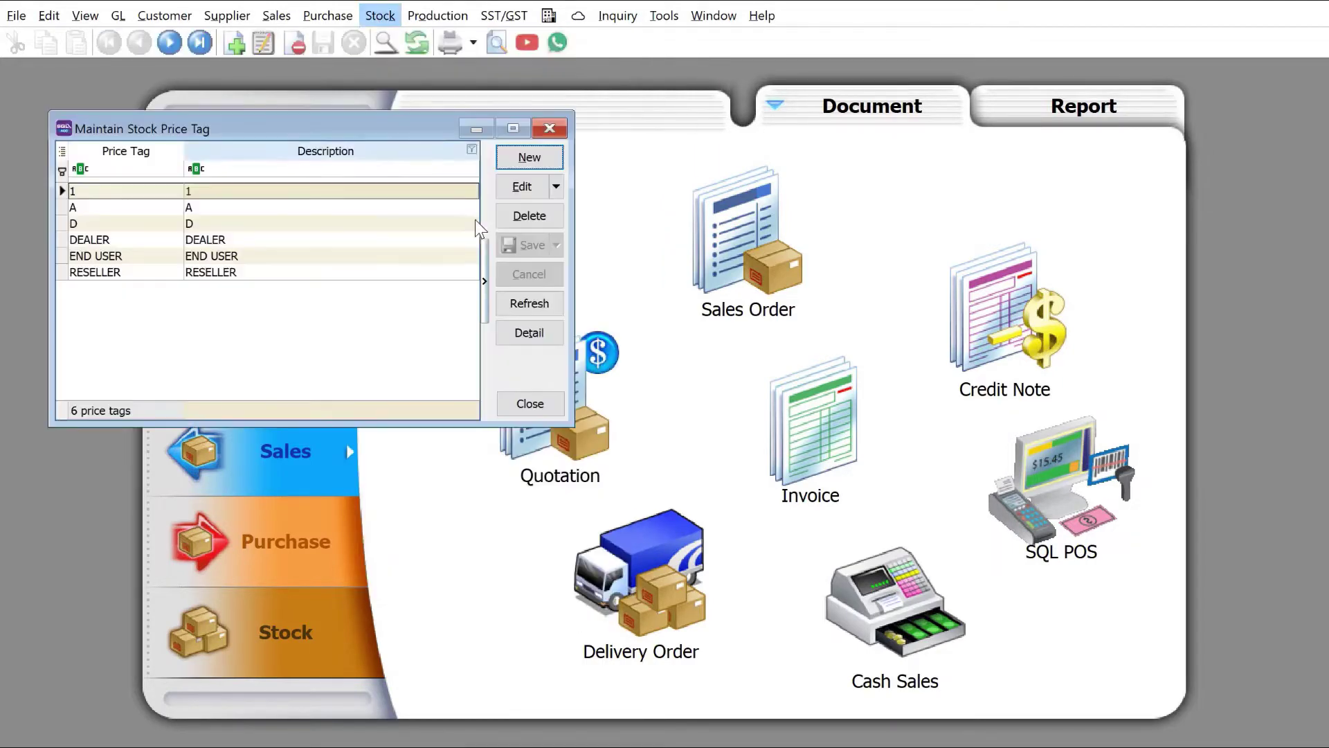
{"action": "left_click", "coordinate": [234, 243]}
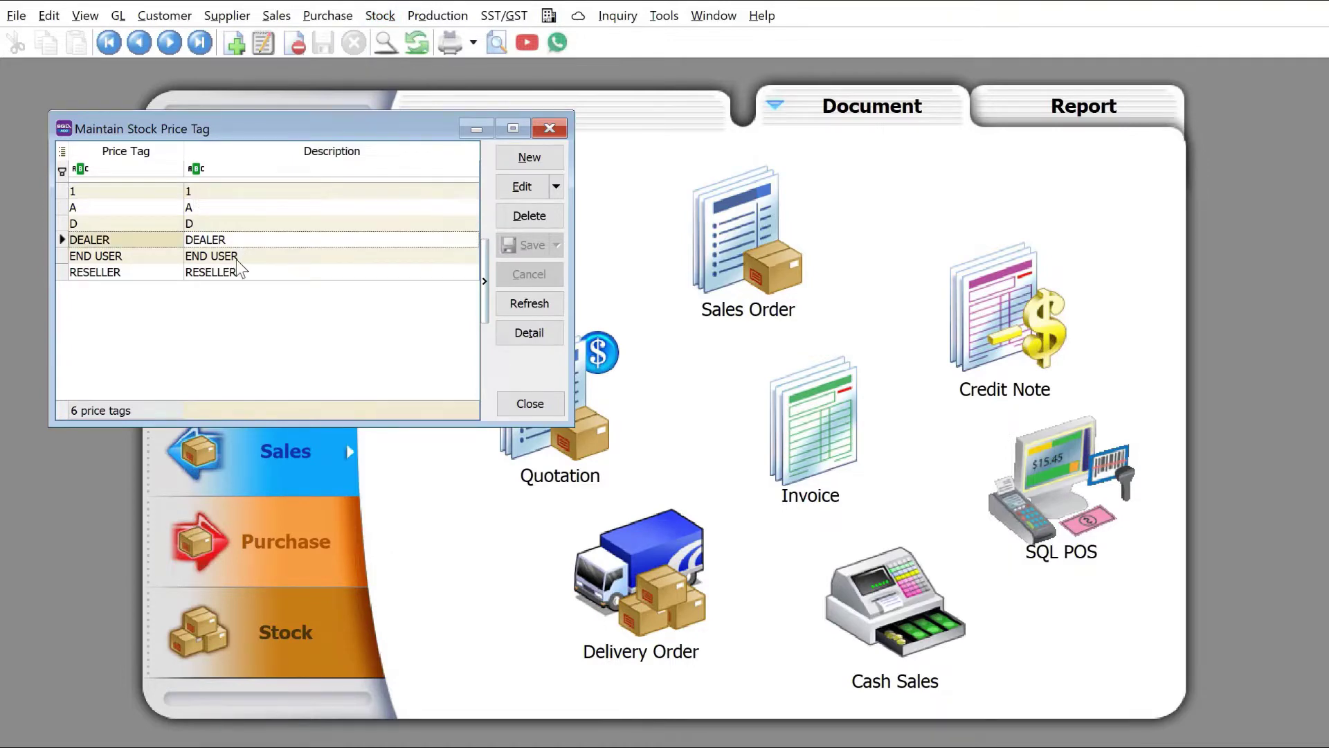
{"action": "left_click", "coordinate": [235, 256]}
{"action": "left_click", "coordinate": [237, 270]}
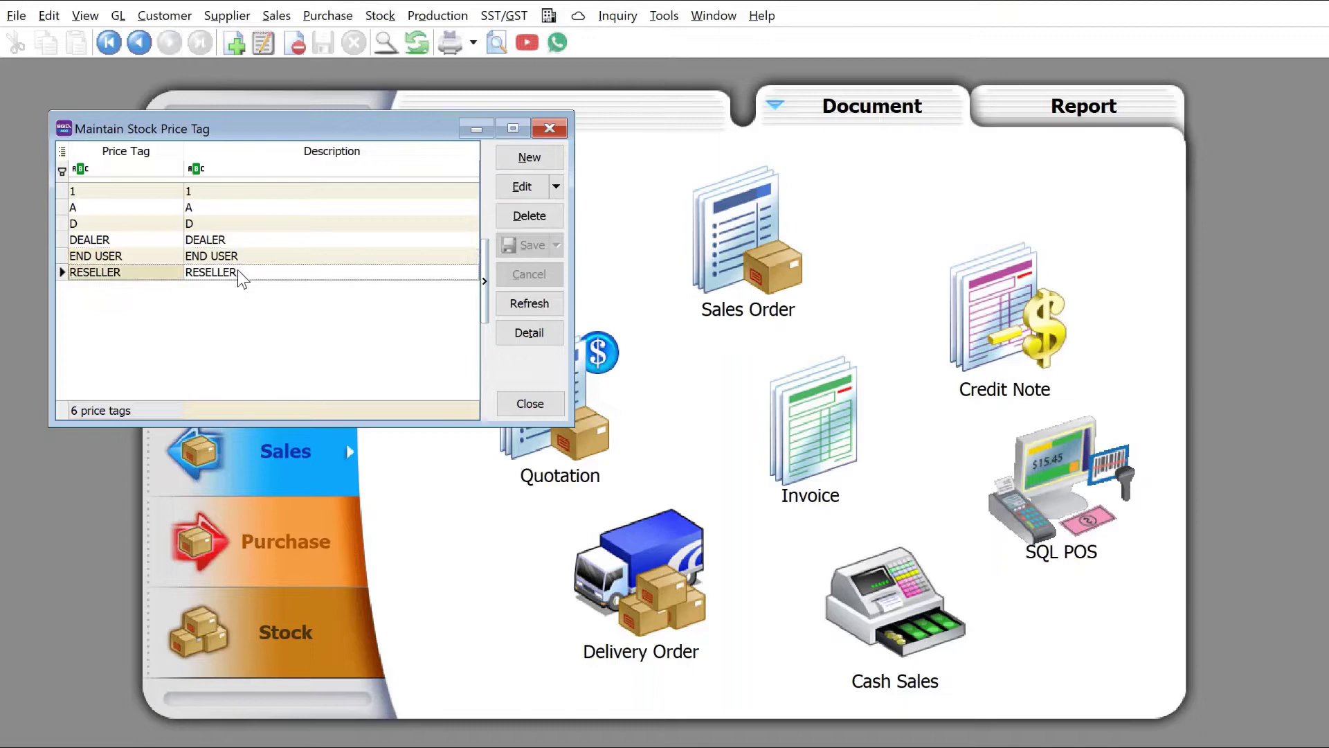
{"action": "left_click", "coordinate": [549, 127]}
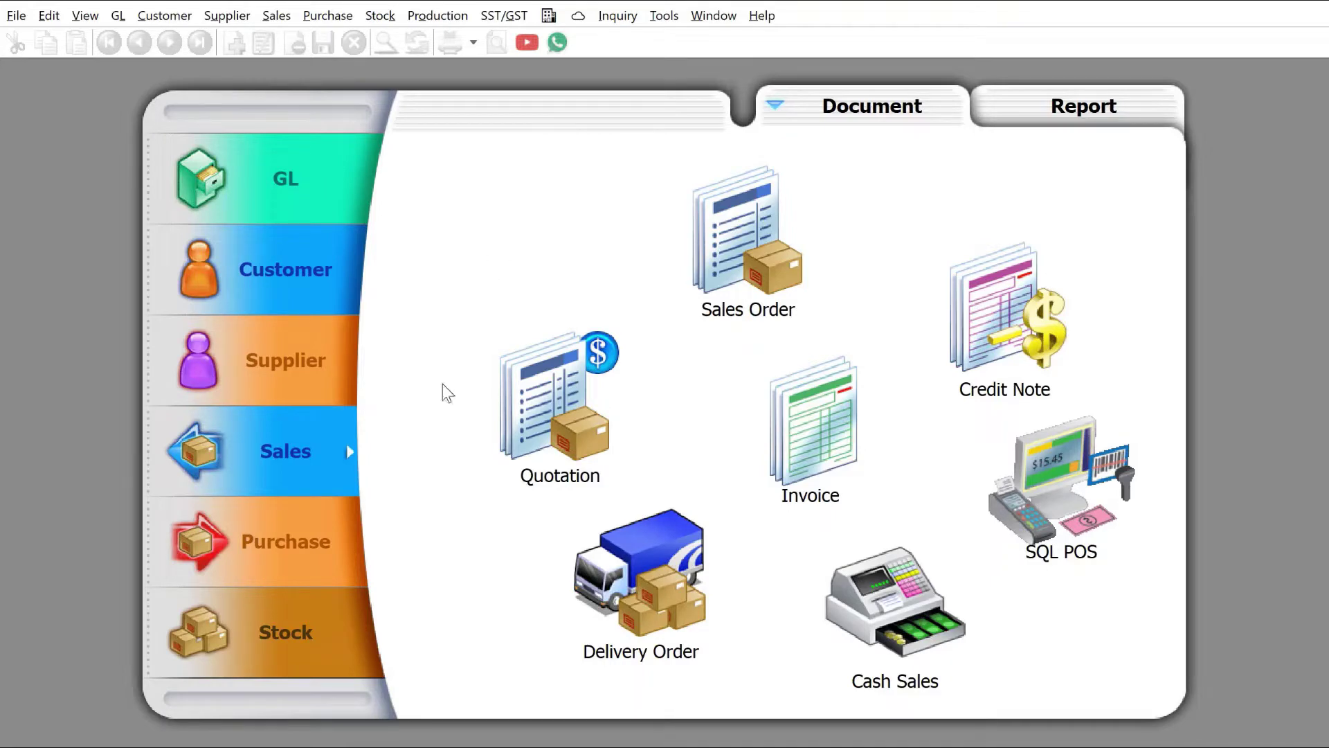
Step: Open stock item B from Maintain Stock Item for editing and check its 20.00 reference price
{"action": "left_click", "coordinate": [319, 625]}
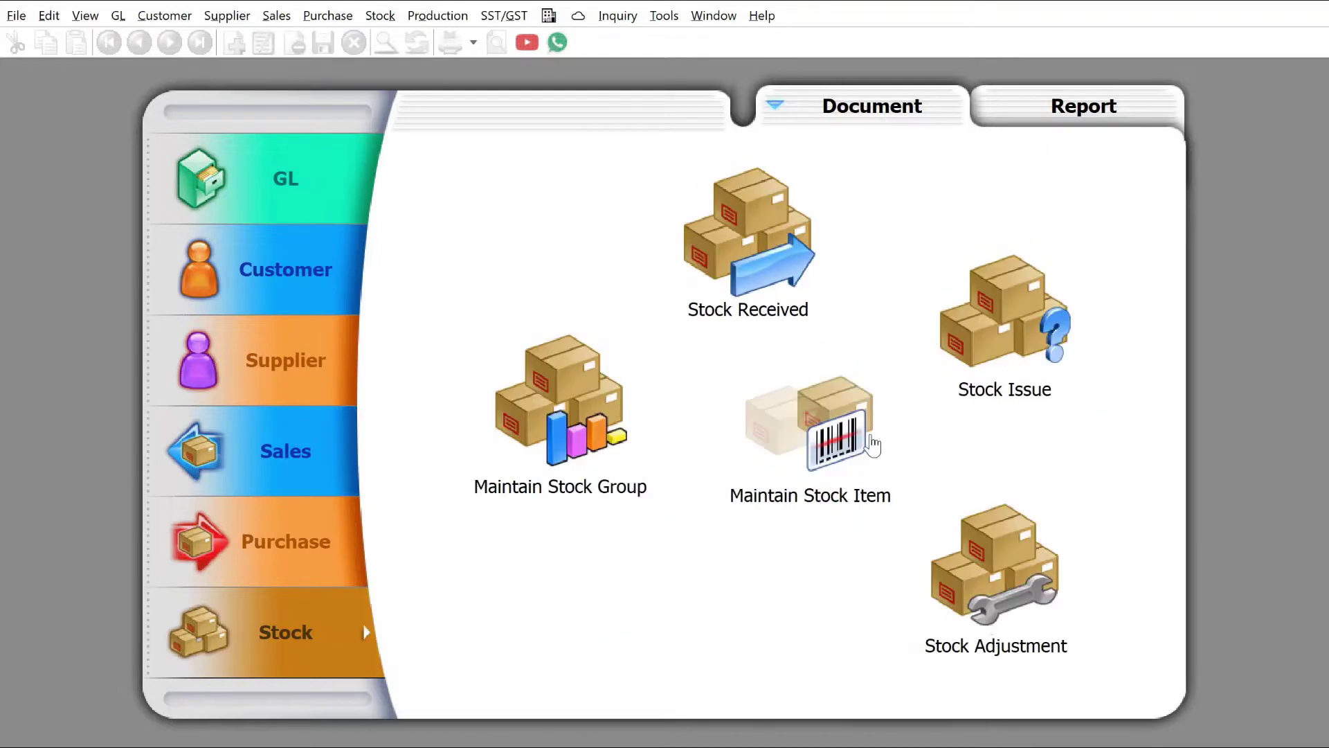
{"action": "left_click", "coordinate": [871, 444]}
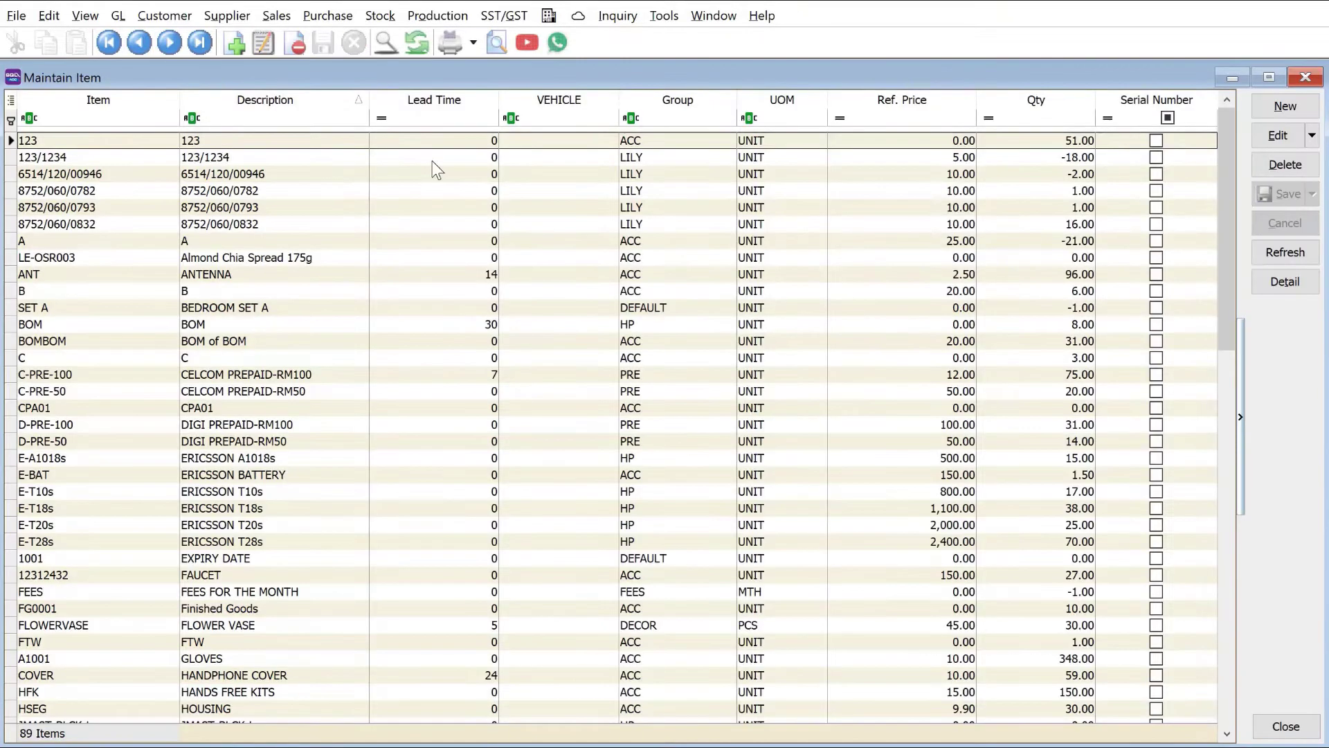
{"action": "left_click", "coordinate": [58, 290]}
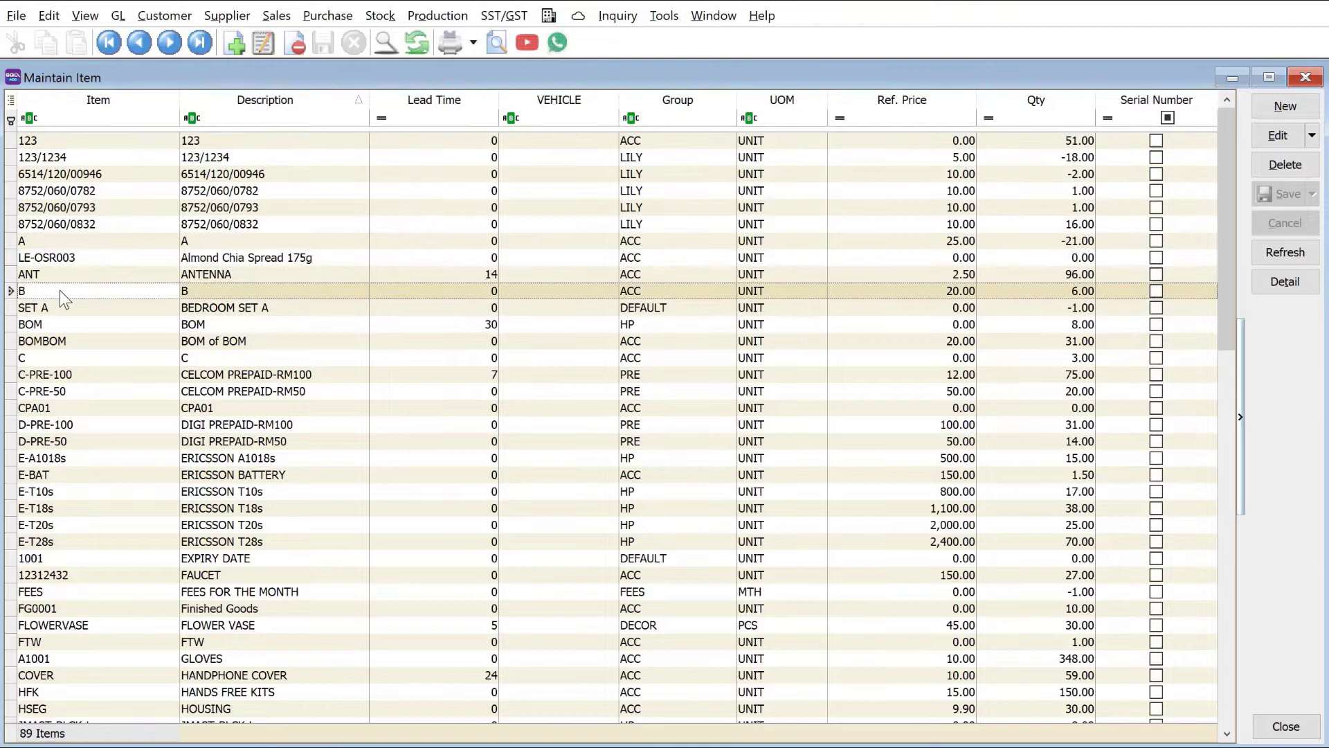
{"action": "left_click", "coordinate": [1273, 142]}
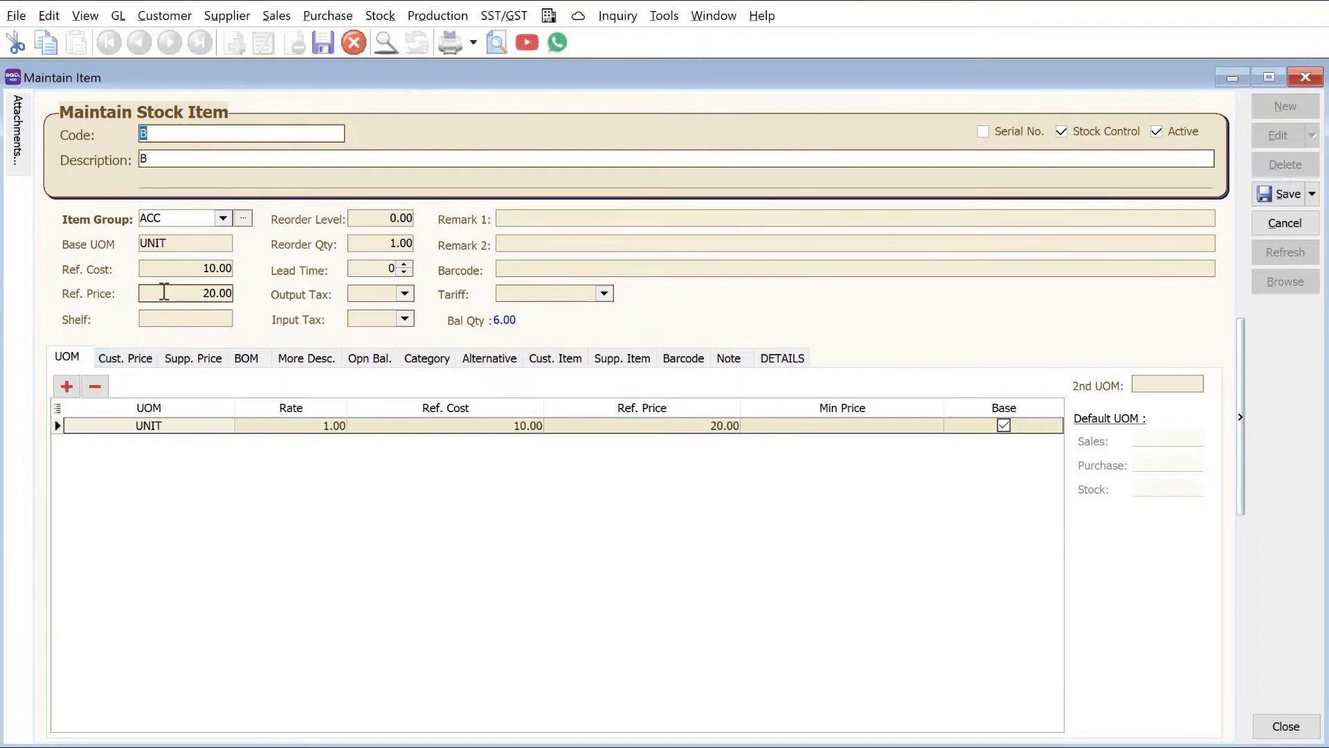
{"action": "left_click_drag", "start_coordinate": [167, 293], "coordinate": [97, 293]}
Step: On Cust. Price, set the DEALER row to quantity 1, unit price 20.00, discount 10%
{"action": "left_click", "coordinate": [106, 356]}
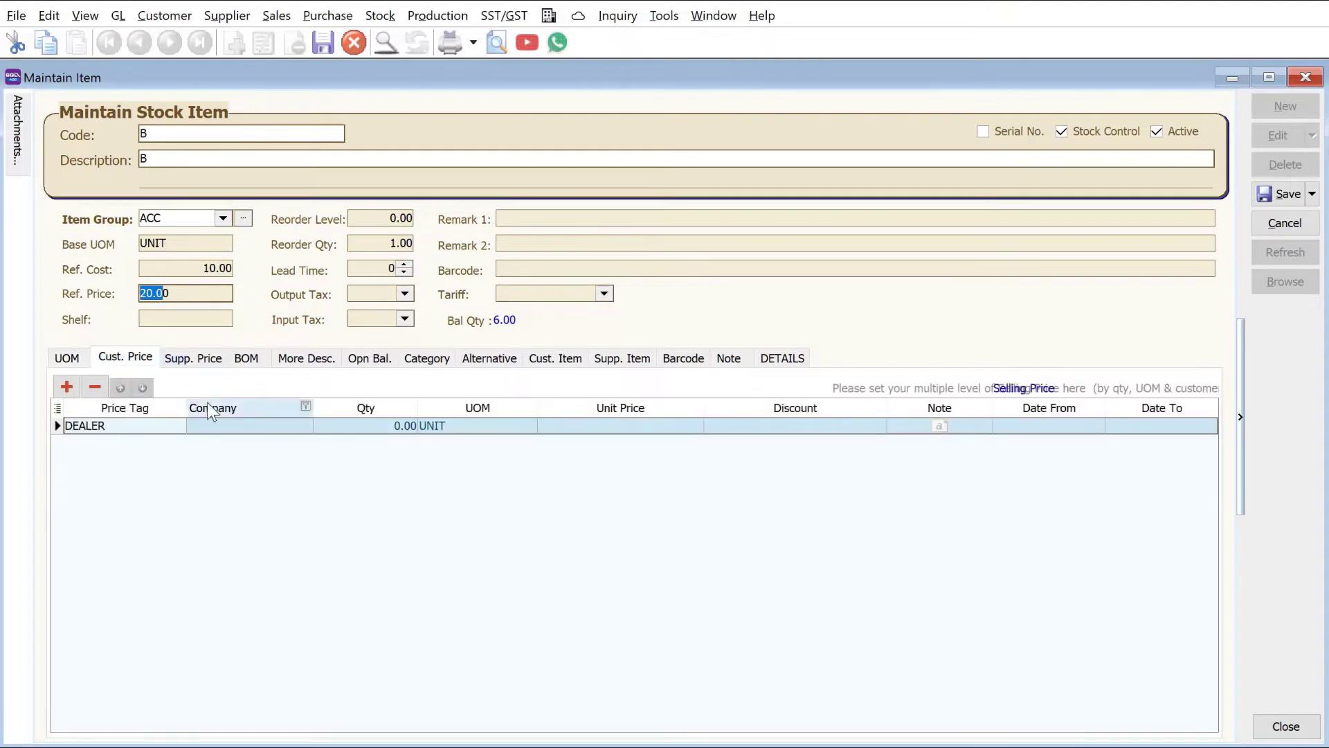
{"action": "left_click", "coordinate": [113, 427]}
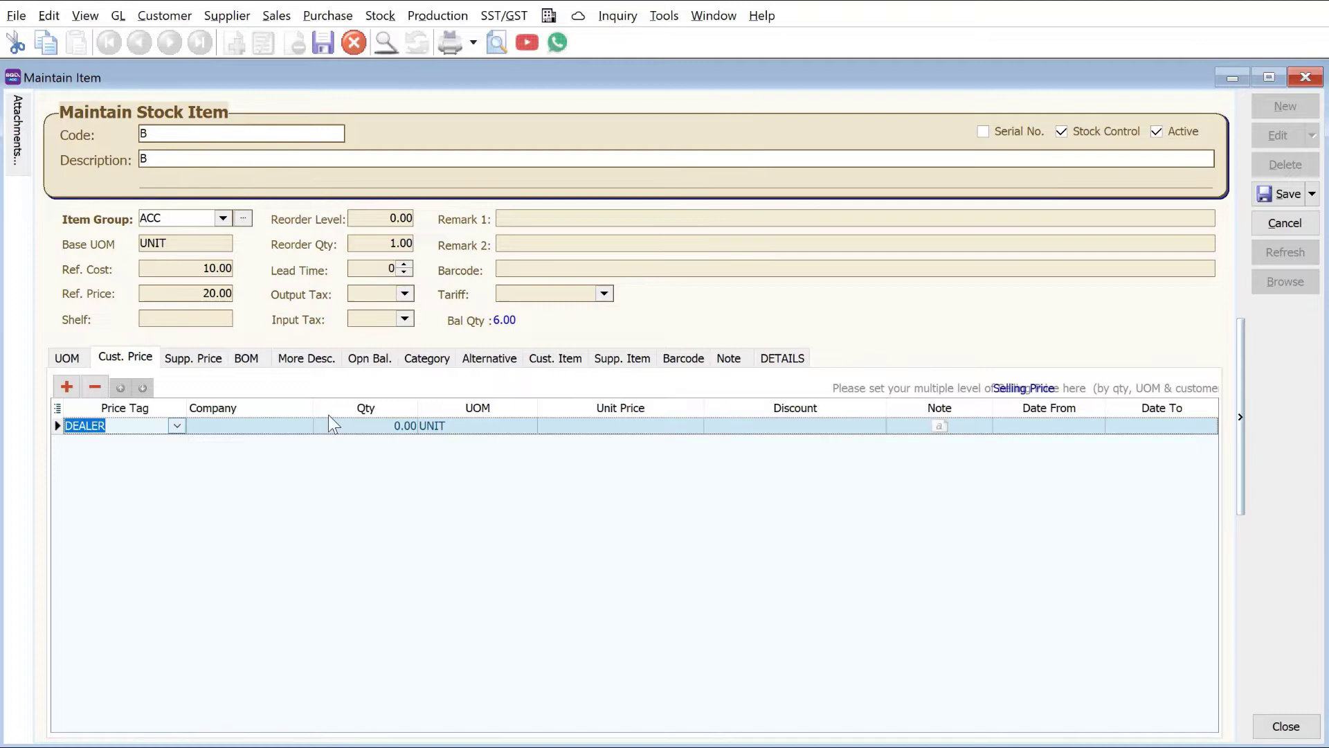
{"action": "left_click", "coordinate": [346, 426]}
{"action": "type", "text": "1"}
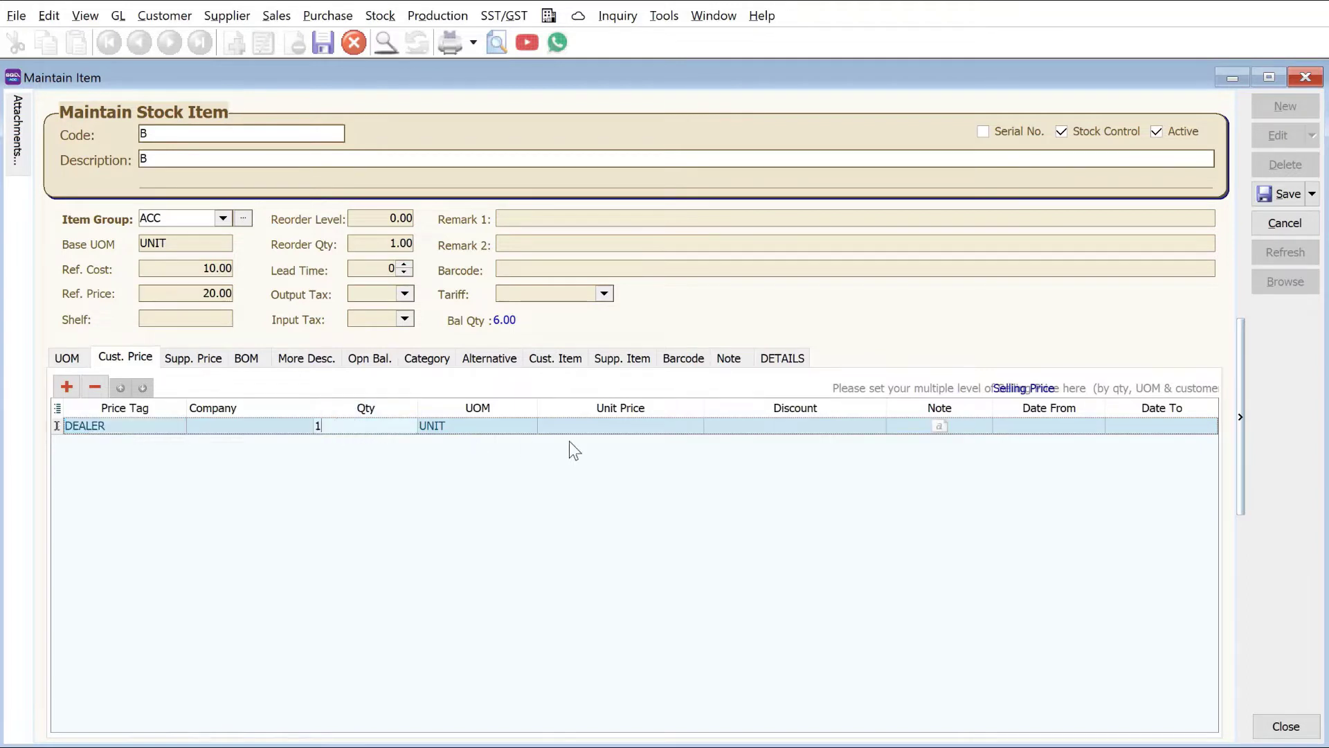
{"action": "left_click", "coordinate": [612, 430]}
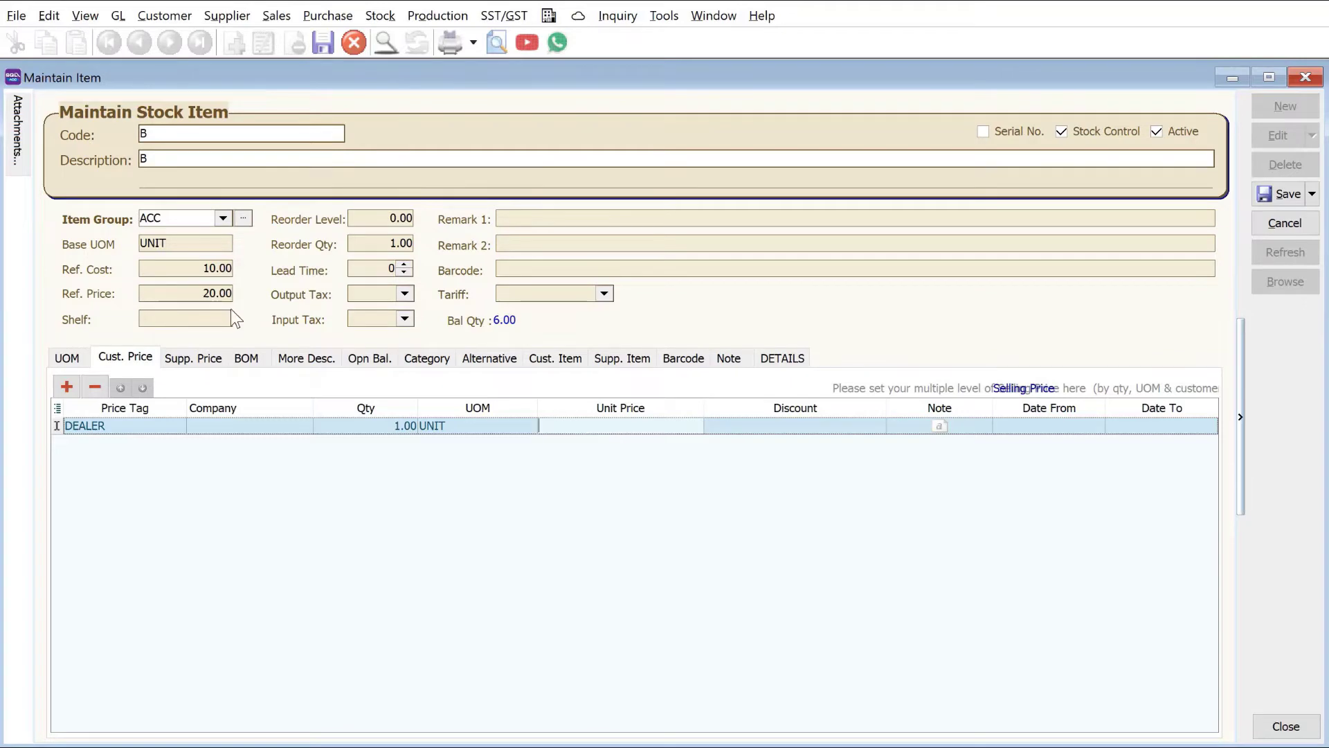
{"action": "type", "text": "19"}
{"action": "key", "text": "BackSpace"}
{"action": "key", "text": "BackSpace"}
{"action": "type", "text": "20"}
{"action": "key", "text": "Tab"}
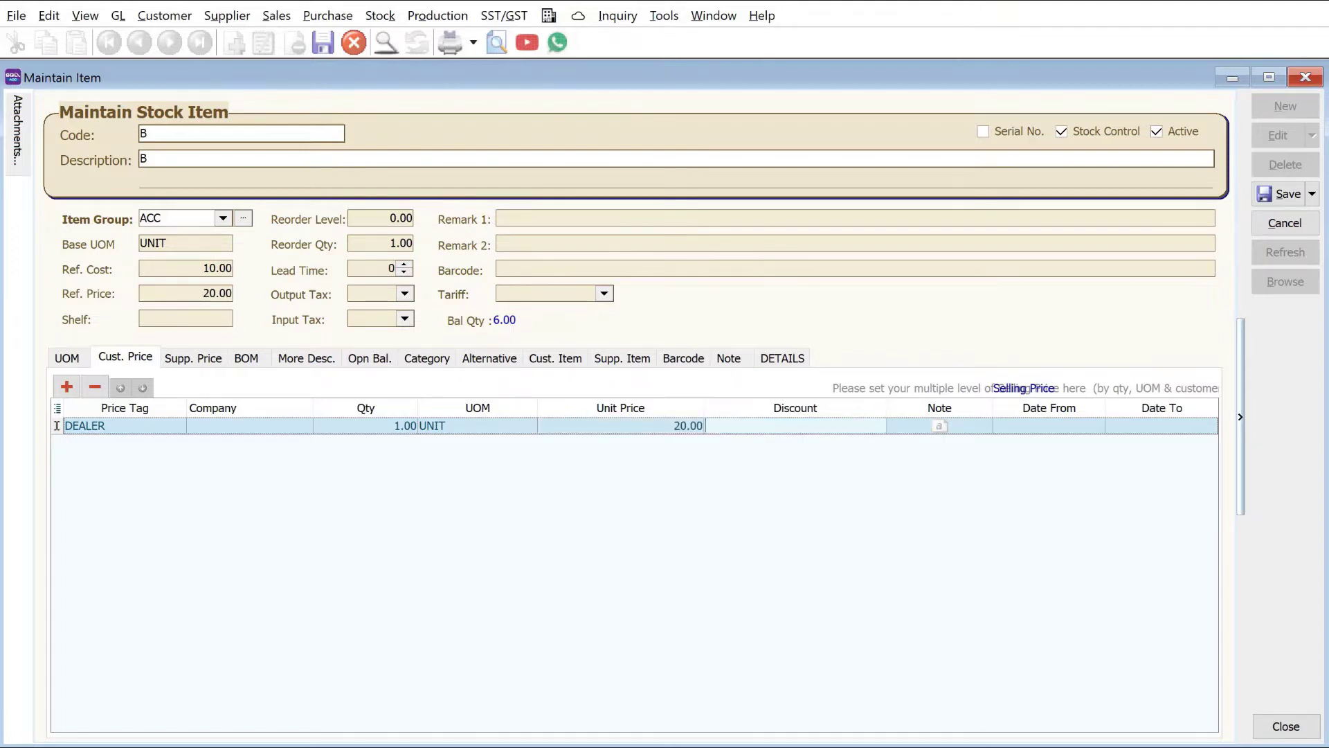
{"action": "type", "text": "10%"}
{"action": "key", "text": "Tab"}
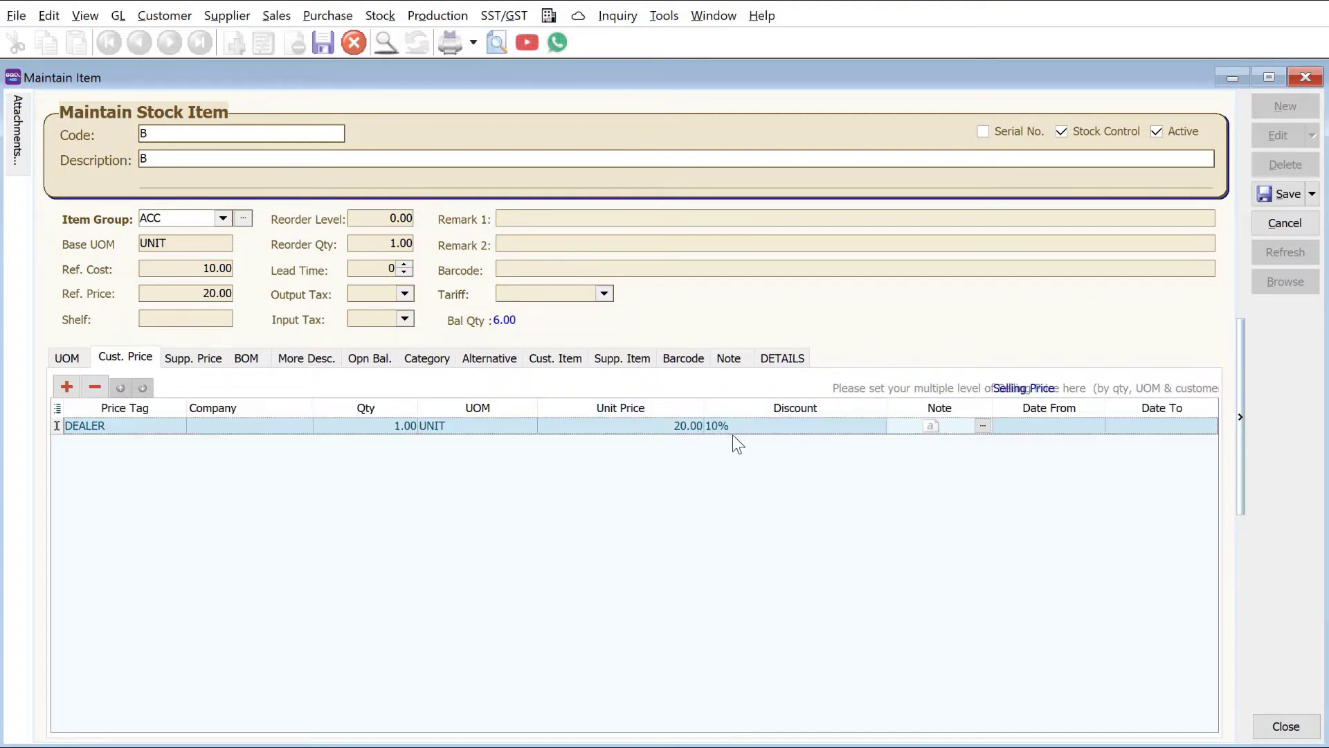
Step: Leave the DEALER row's start and end dates blank and add a second price row
{"action": "left_click", "coordinate": [1065, 426]}
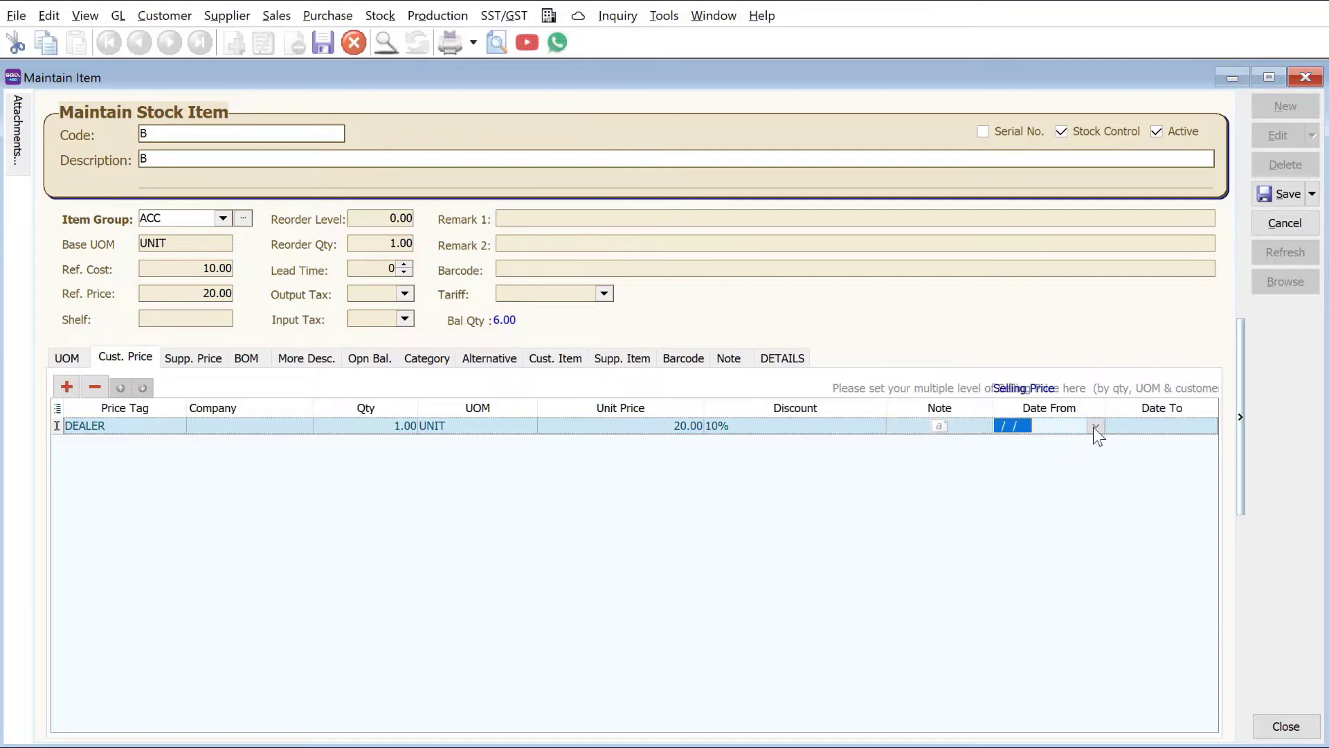
{"action": "left_click", "coordinate": [1094, 426]}
{"action": "left_click", "coordinate": [1094, 427]}
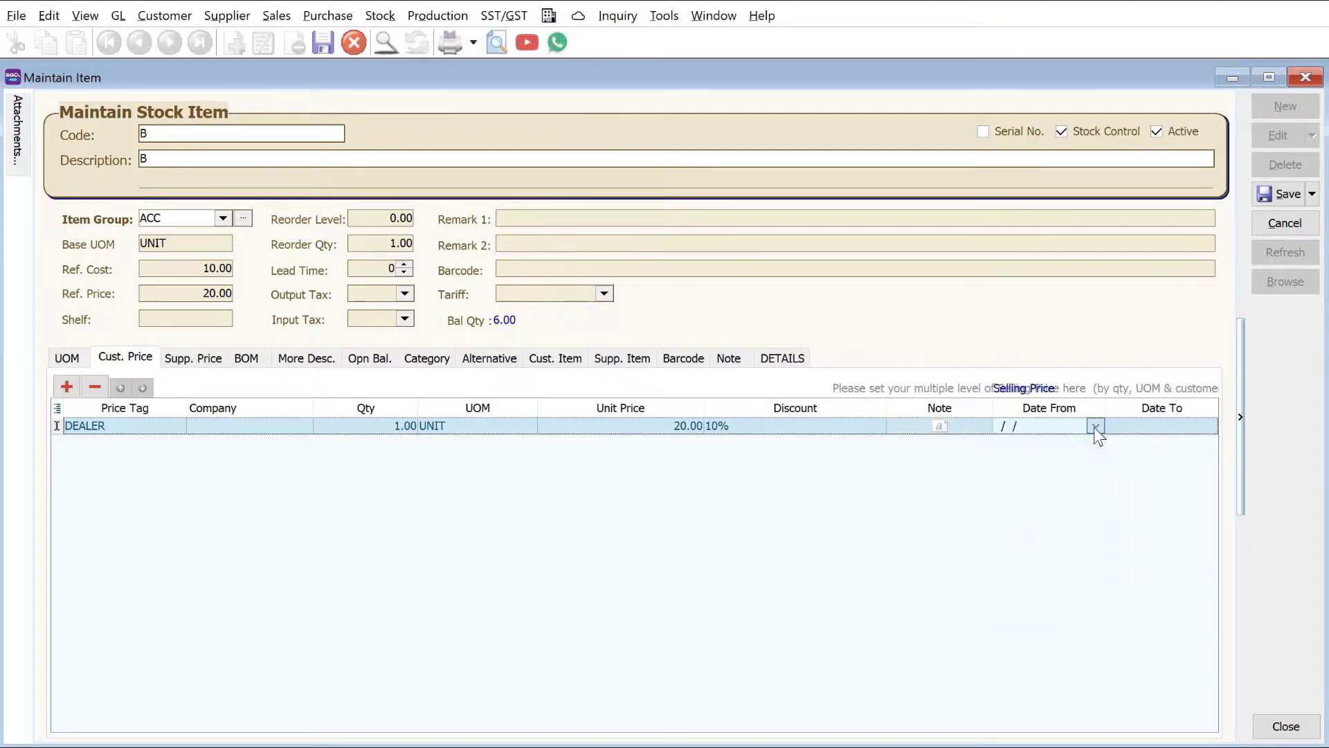
{"action": "left_click", "coordinate": [1182, 424]}
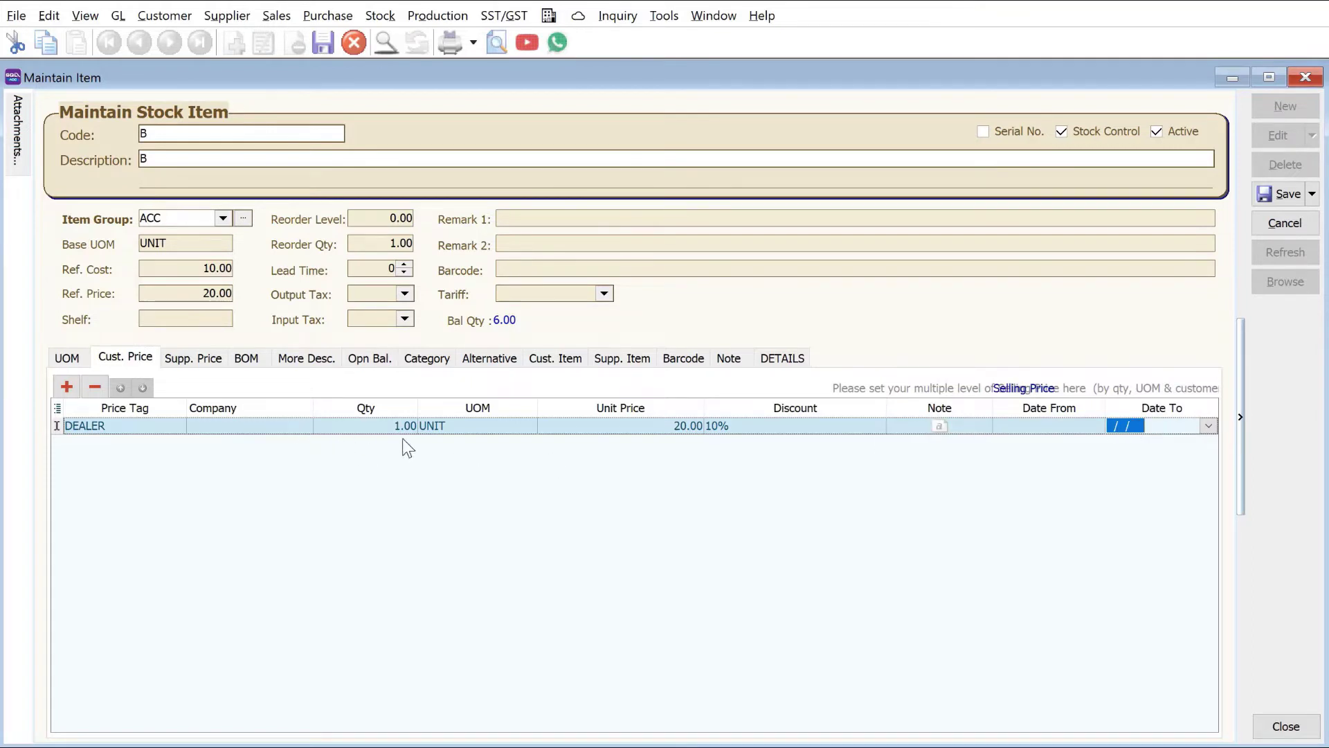
{"action": "left_click", "coordinate": [67, 389]}
Step: Make the second row DEALER at quantity 10, price 20.00, discount 10%+5%, and add a third row
{"action": "left_click", "coordinate": [132, 442]}
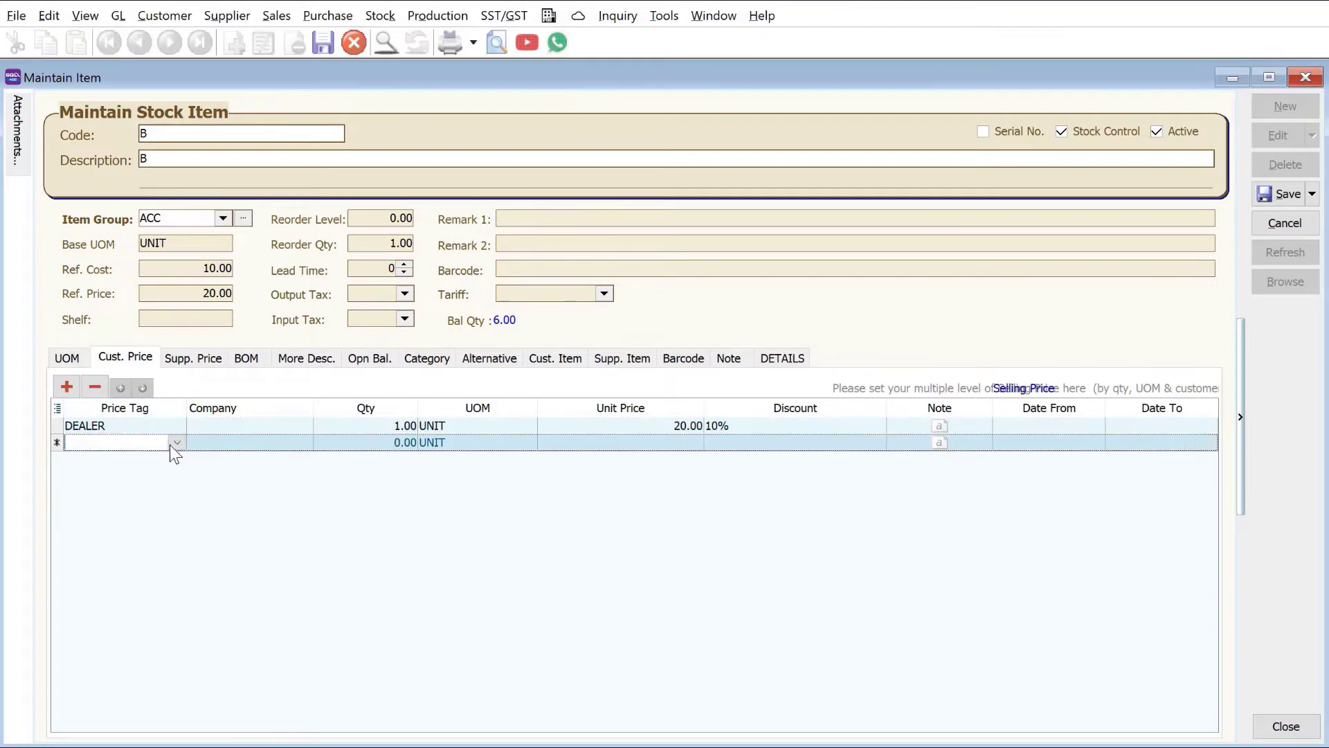
{"action": "left_click", "coordinate": [177, 443]}
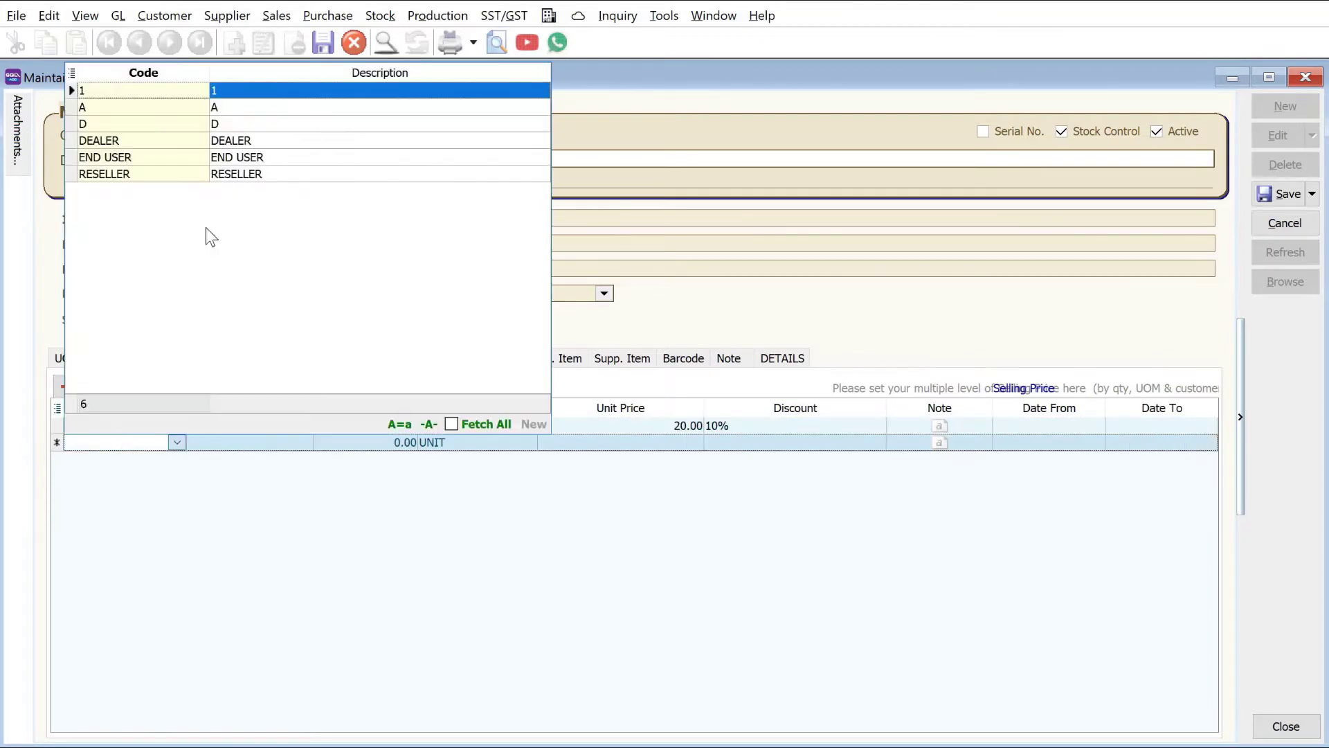
{"action": "left_click", "coordinate": [243, 141]}
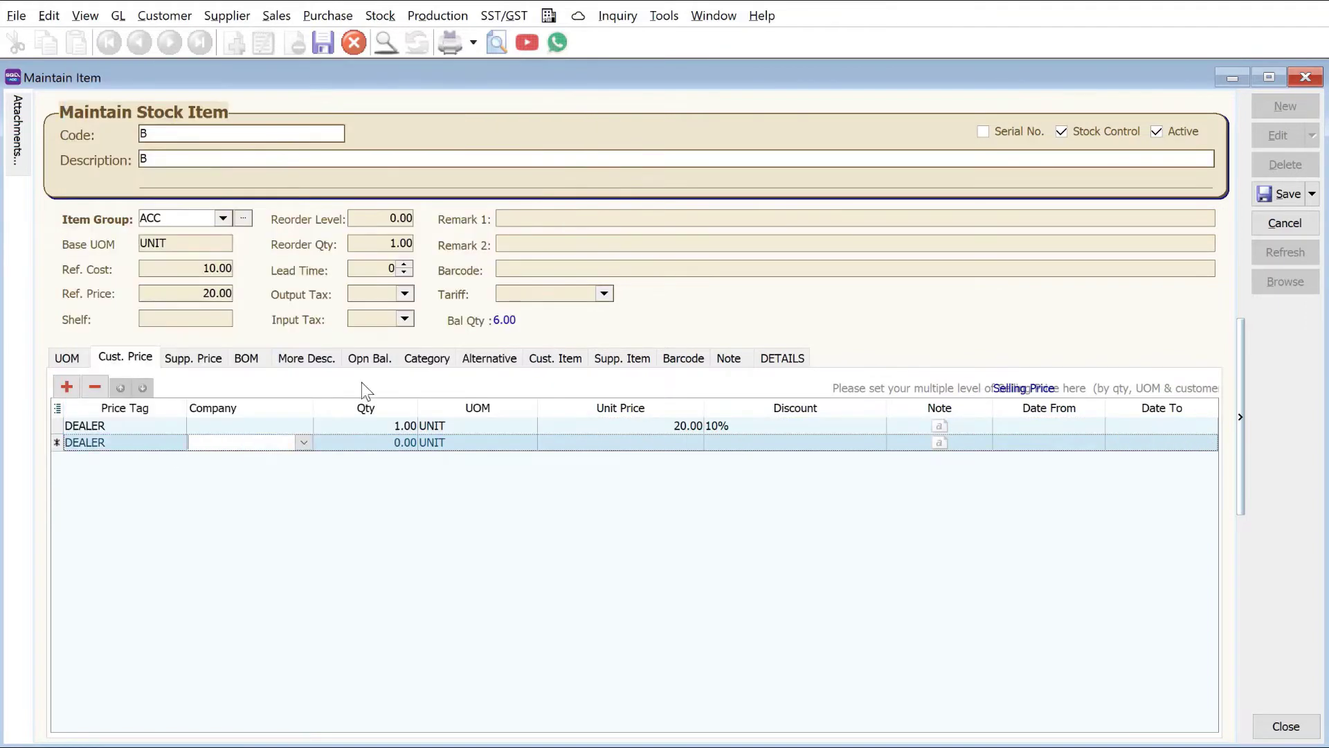
{"action": "left_click", "coordinate": [377, 443]}
{"action": "type", "text": "10"}
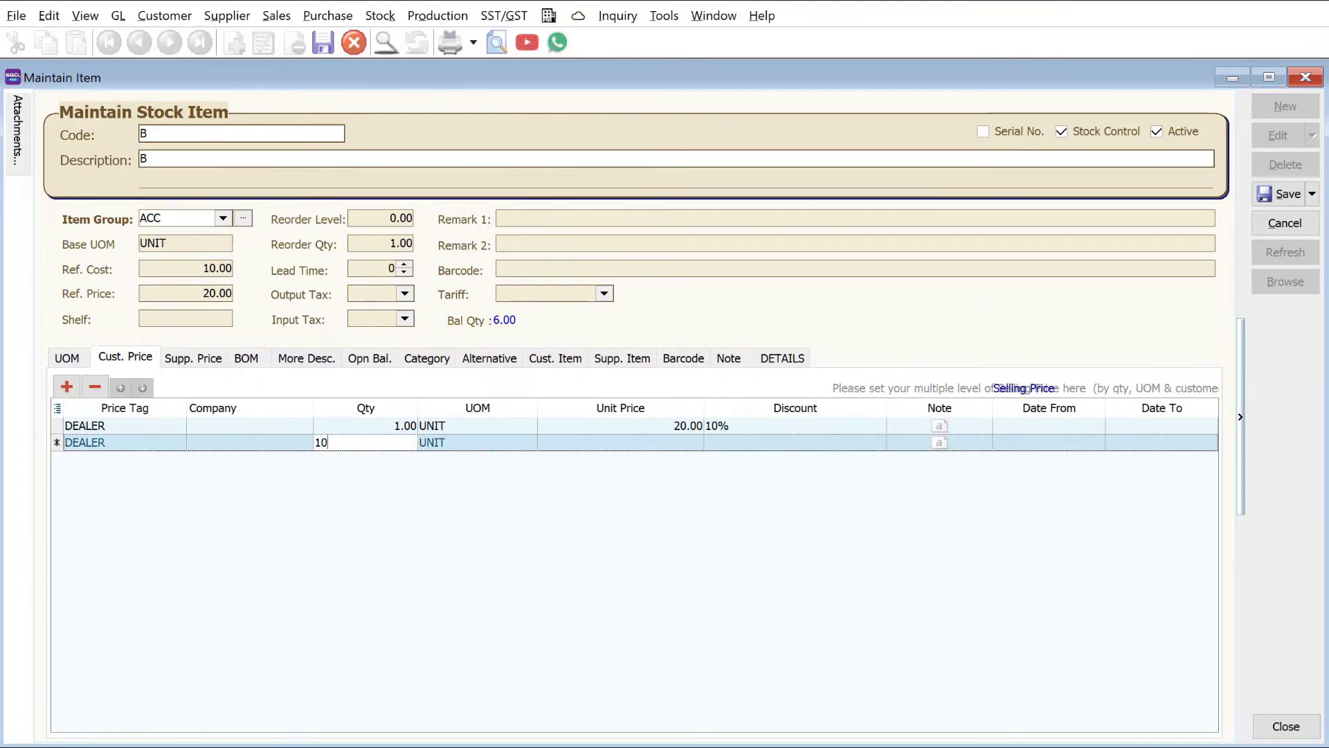
{"action": "key", "text": "Tab"}
{"action": "key", "text": "Tab"}
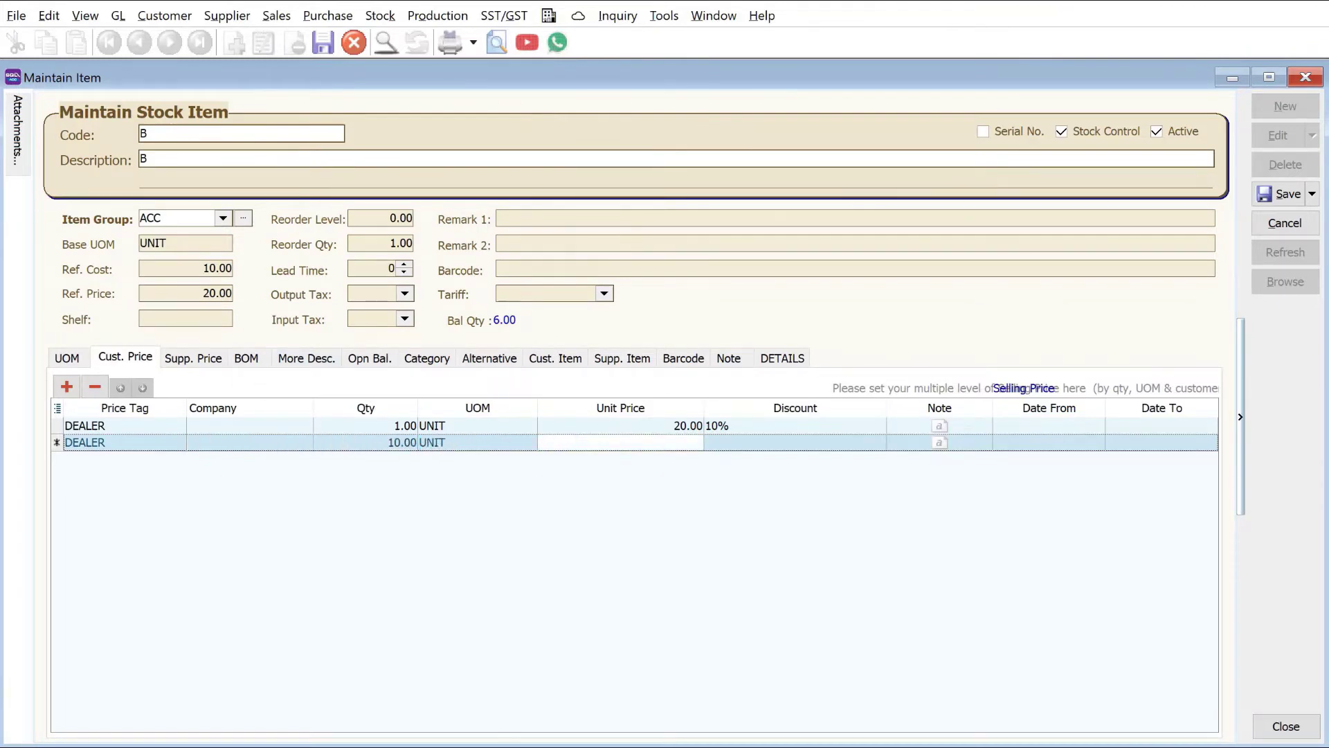
{"action": "type", "text": "20"}
{"action": "key", "text": "Tab"}
{"action": "type", "text": "10"}
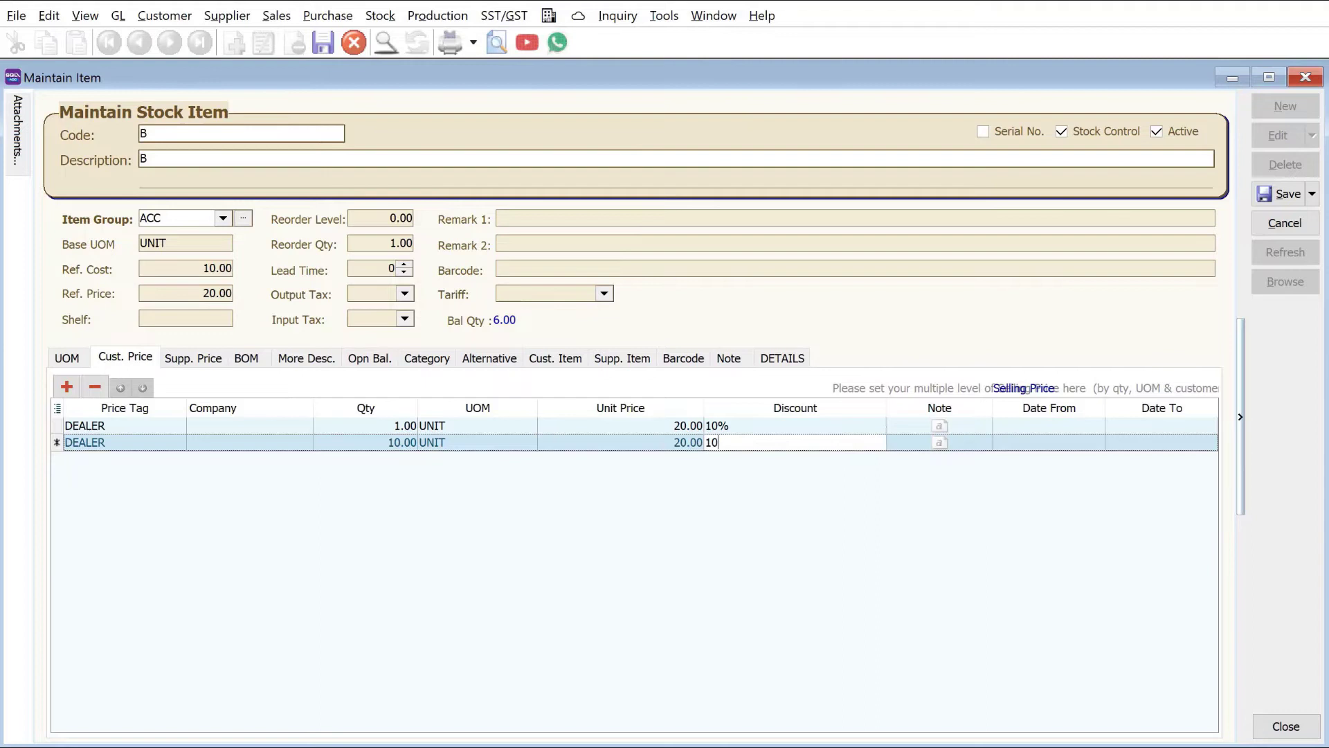
{"action": "type", "text": "%+5%"}
{"action": "key", "text": "Tab"}
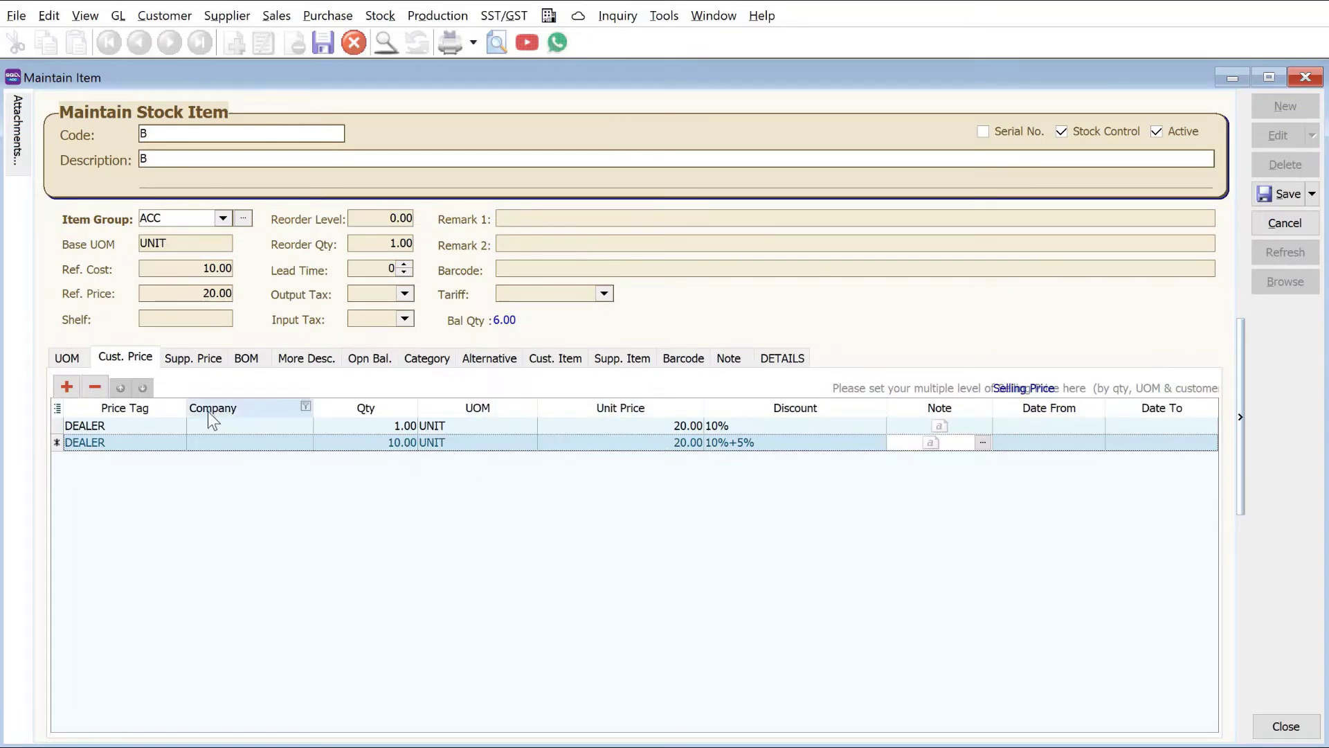
{"action": "left_click", "coordinate": [67, 387]}
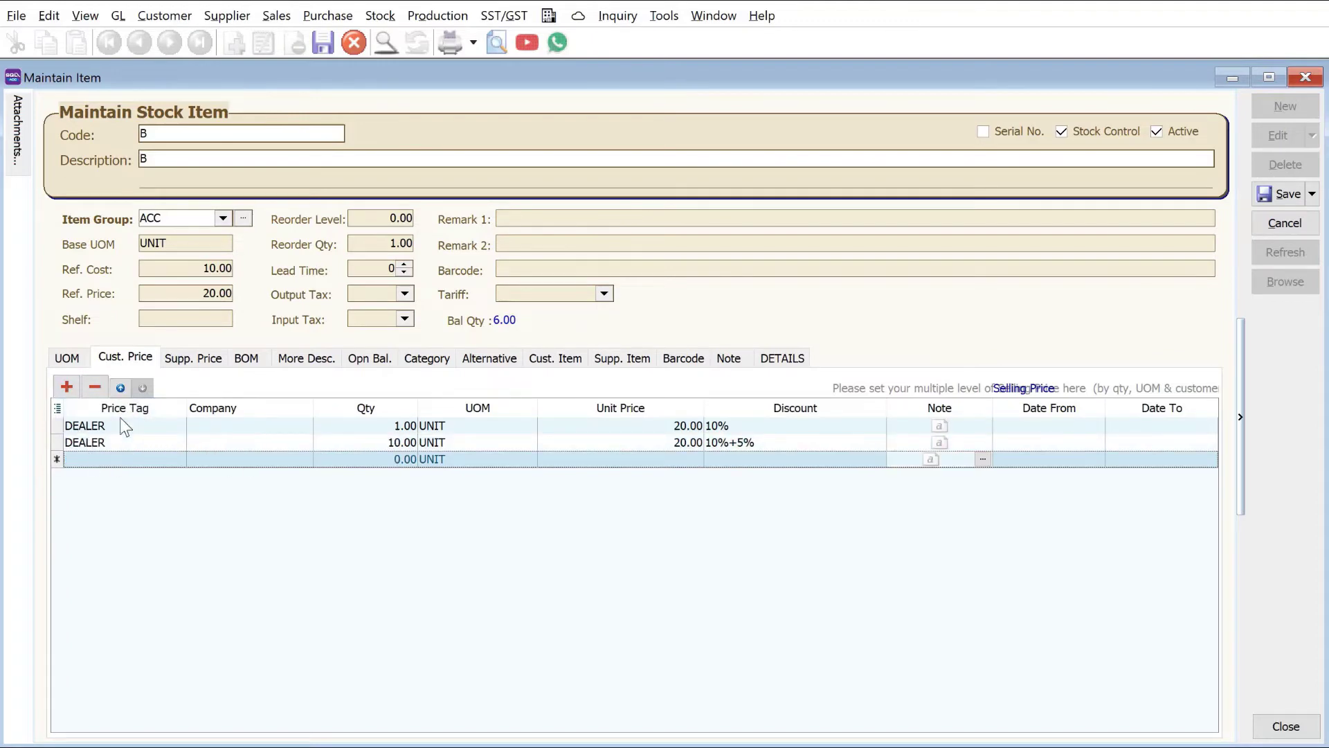
Step: Fill the third row with company 300-T0001, quantity 1, unit price 15.00, and save item B
{"action": "left_click", "coordinate": [271, 460]}
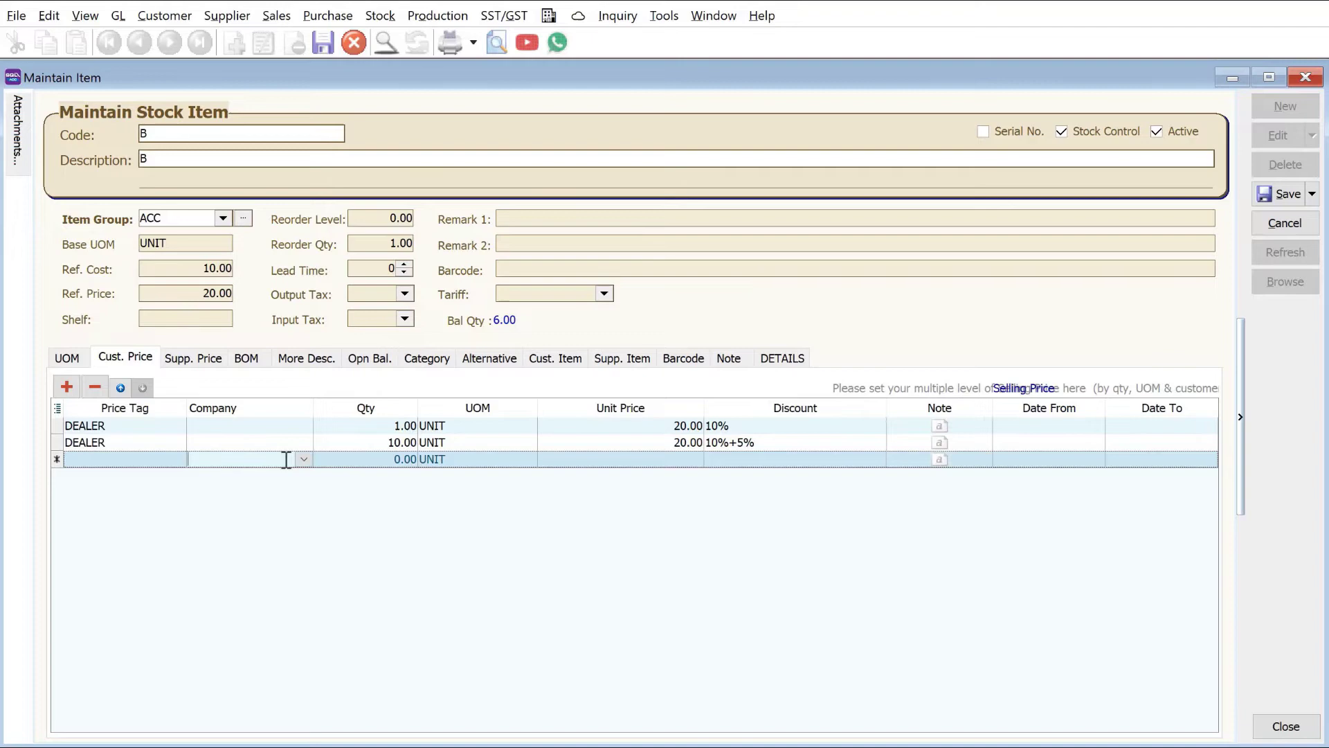
{"action": "left_click", "coordinate": [304, 460]}
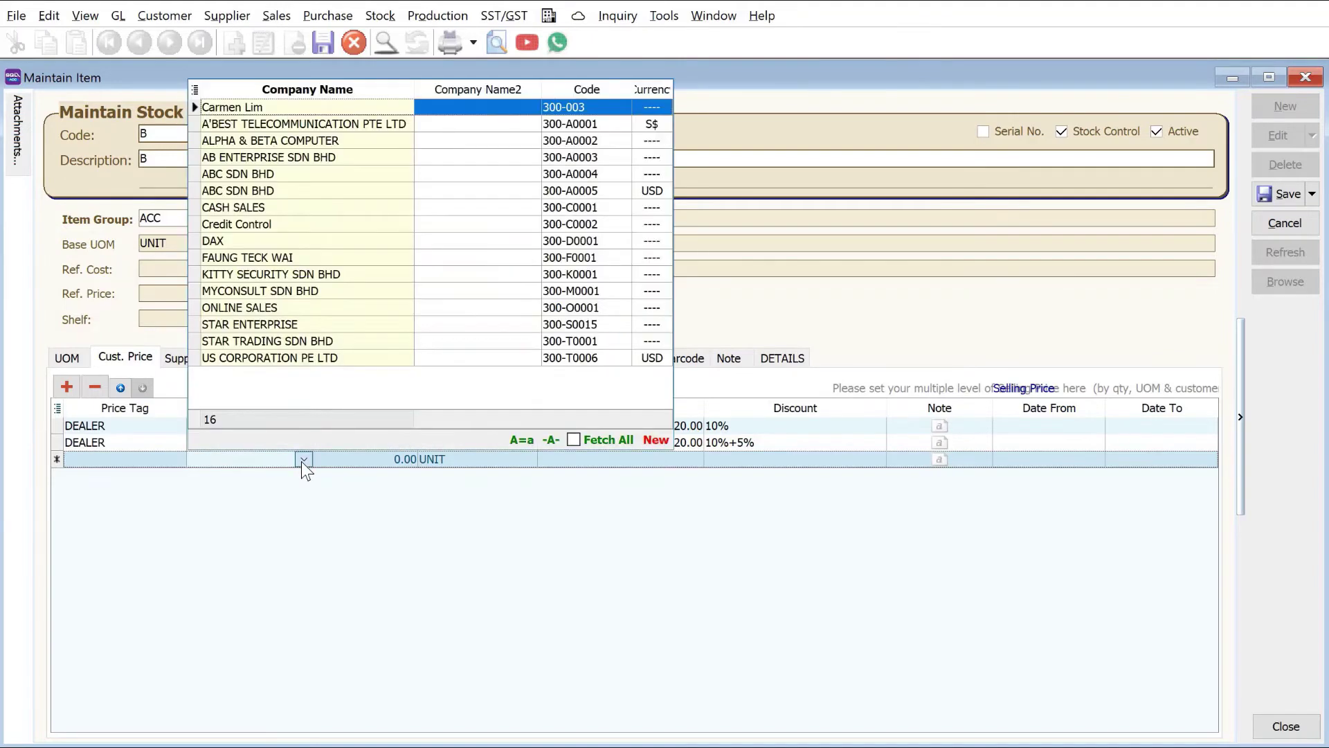
{"action": "left_click", "coordinate": [280, 341]}
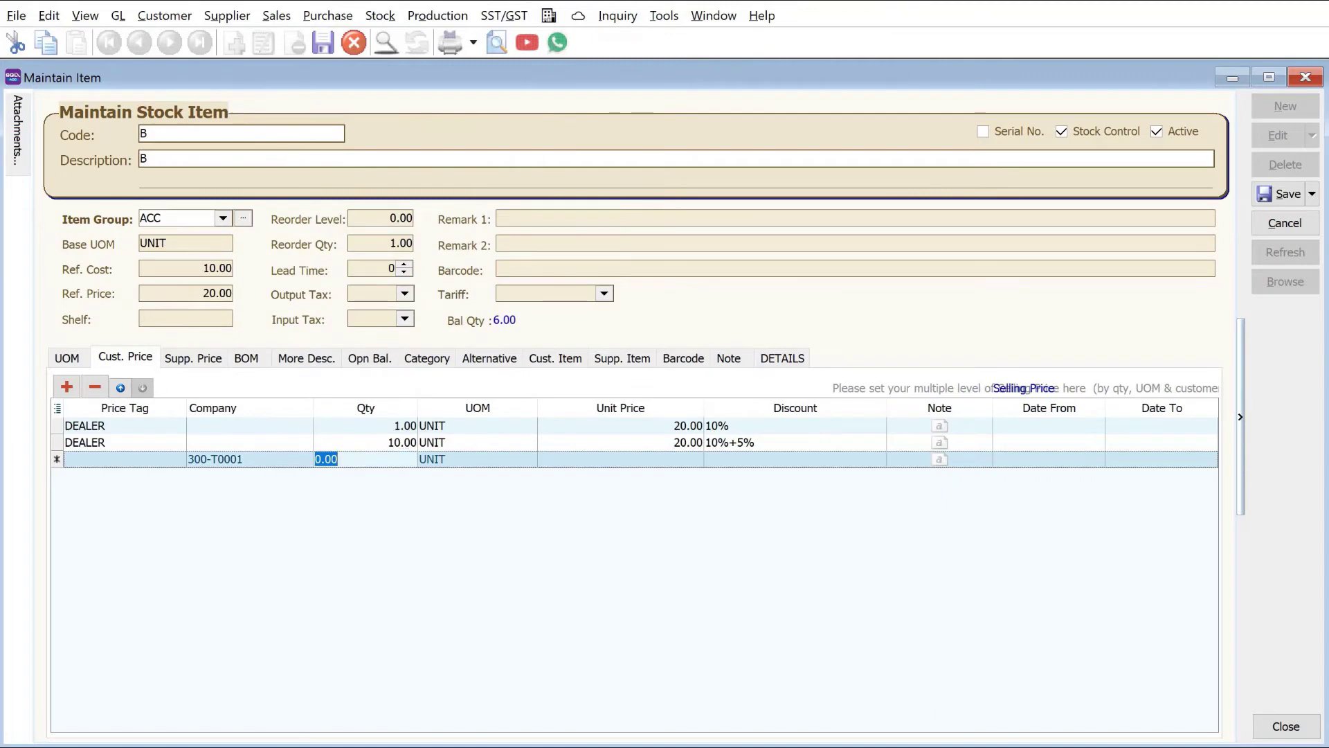
{"action": "type", "text": "1"}
{"action": "key", "text": "Tab"}
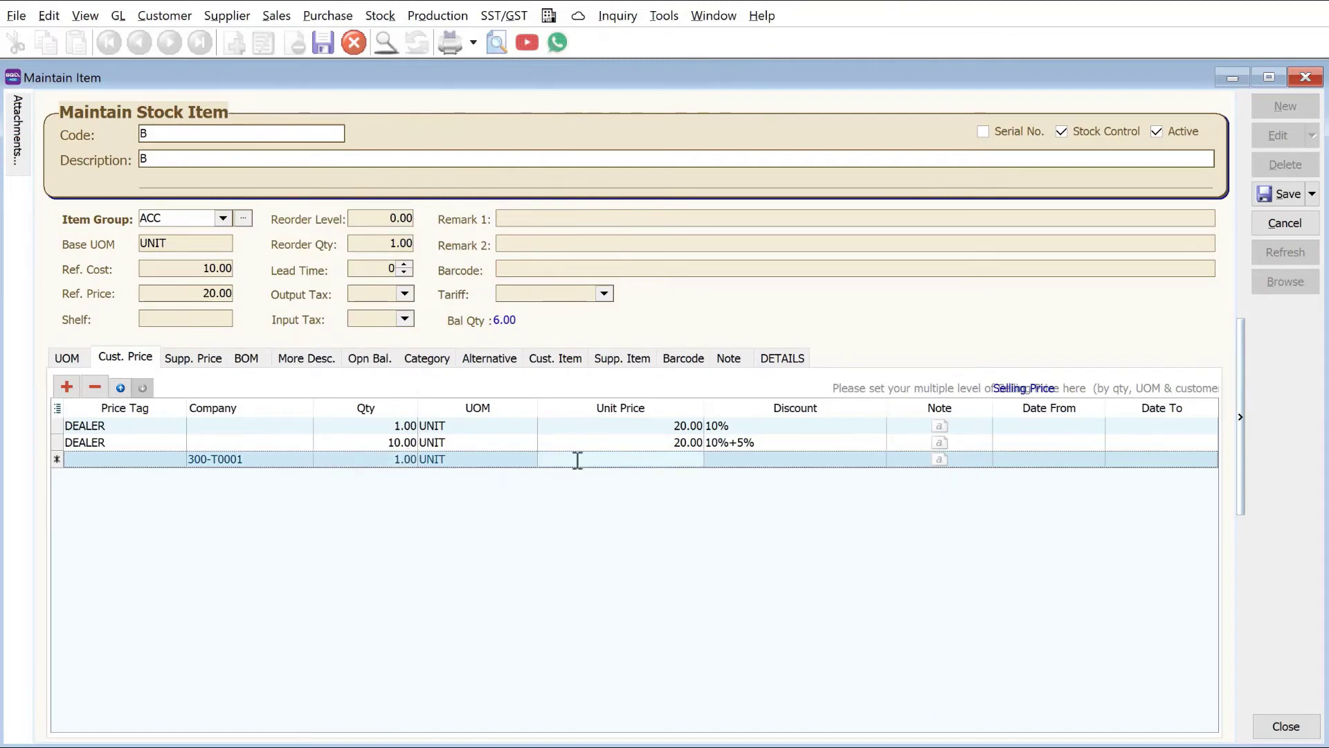
{"action": "type", "text": "15"}
{"action": "key", "text": "Tab"}
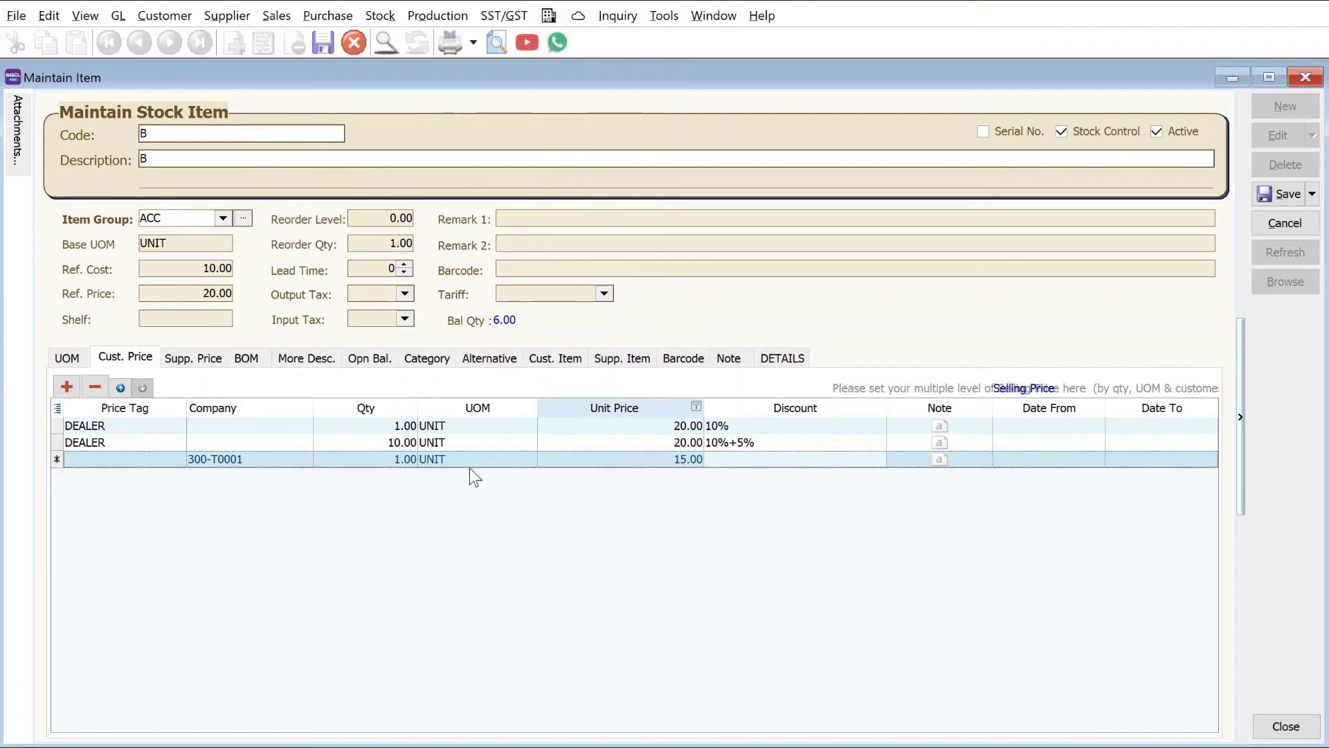
{"action": "left_click", "coordinate": [1273, 193]}
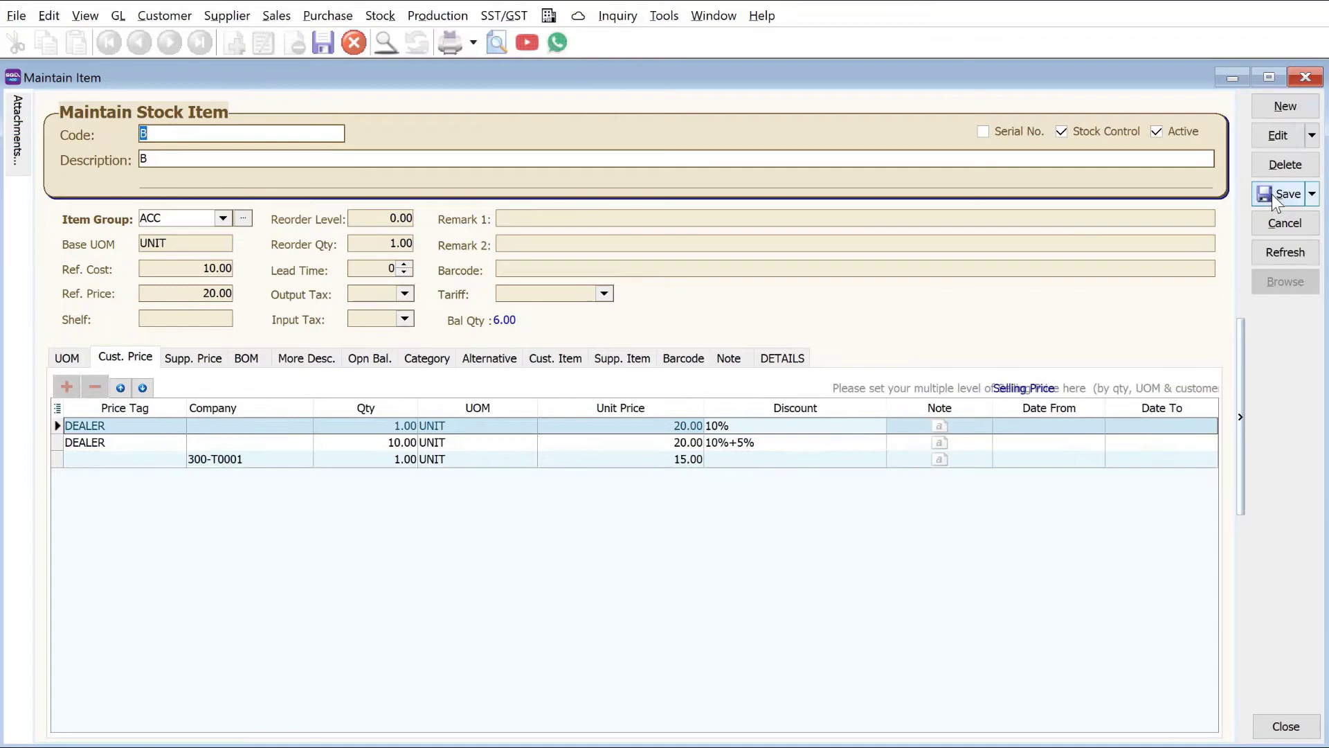
Step: Close item B and open customer DAX for editing in Maintain Customer
{"action": "left_click", "coordinate": [1303, 78]}
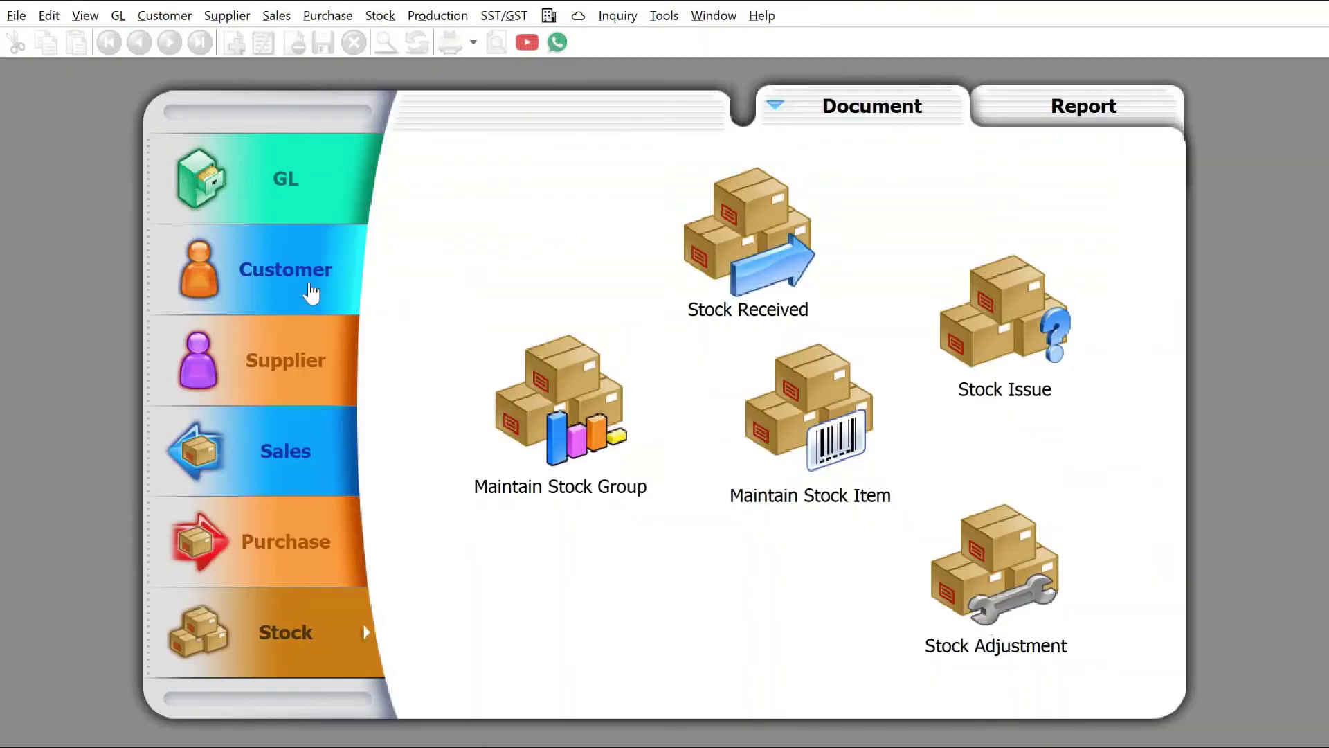
{"action": "left_click", "coordinate": [311, 292]}
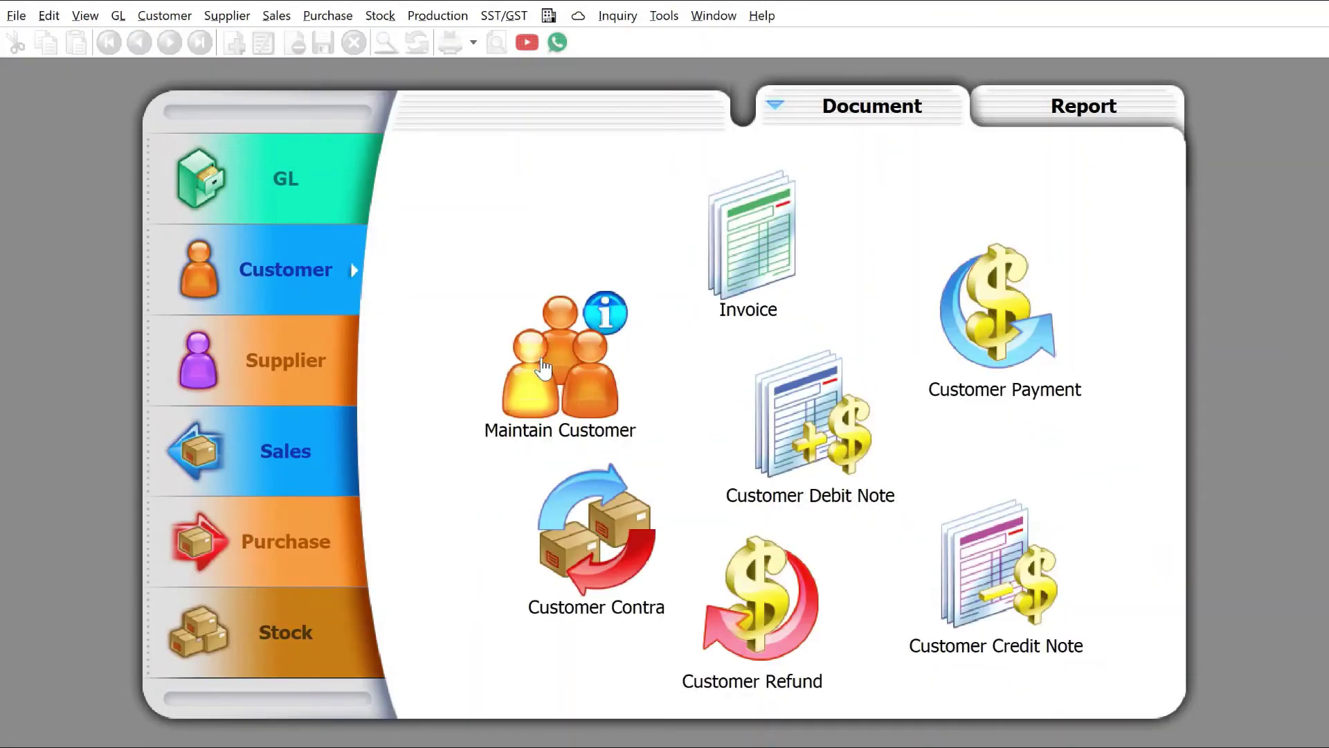
{"action": "left_click", "coordinate": [541, 359]}
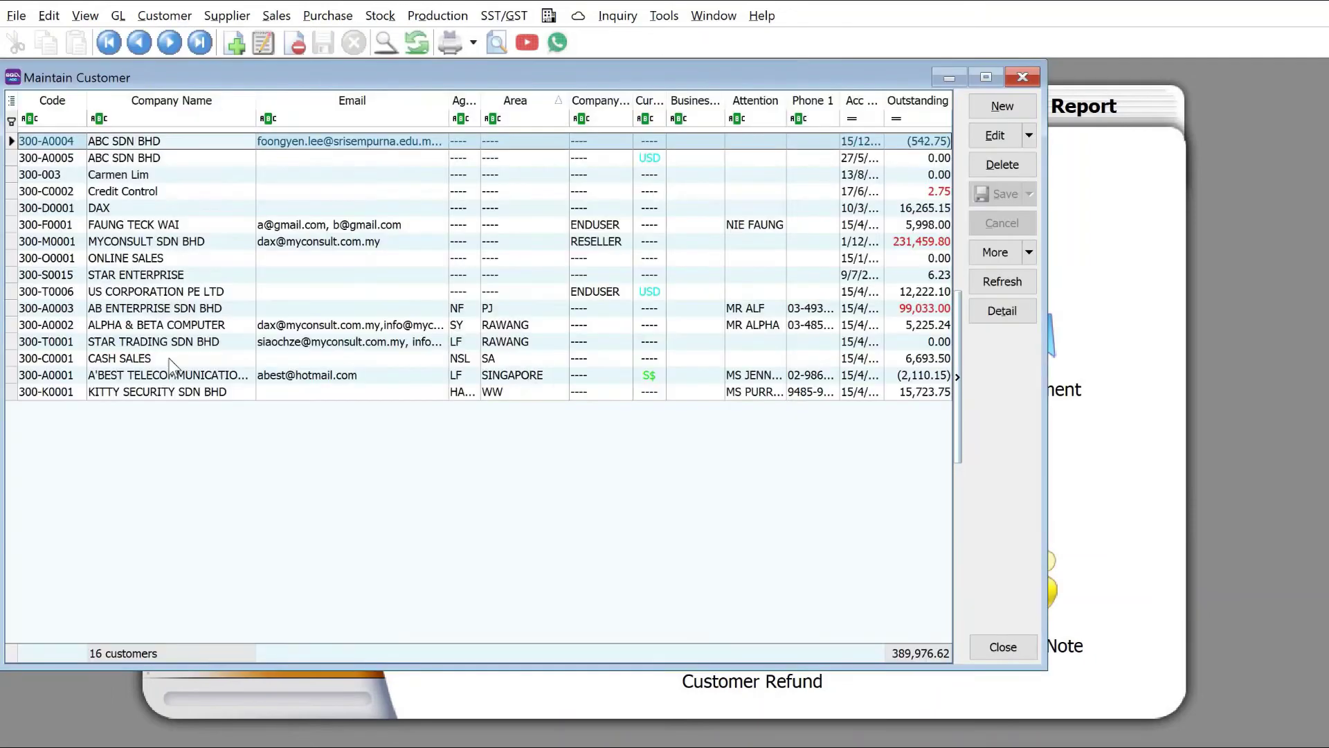
{"action": "left_click", "coordinate": [121, 209]}
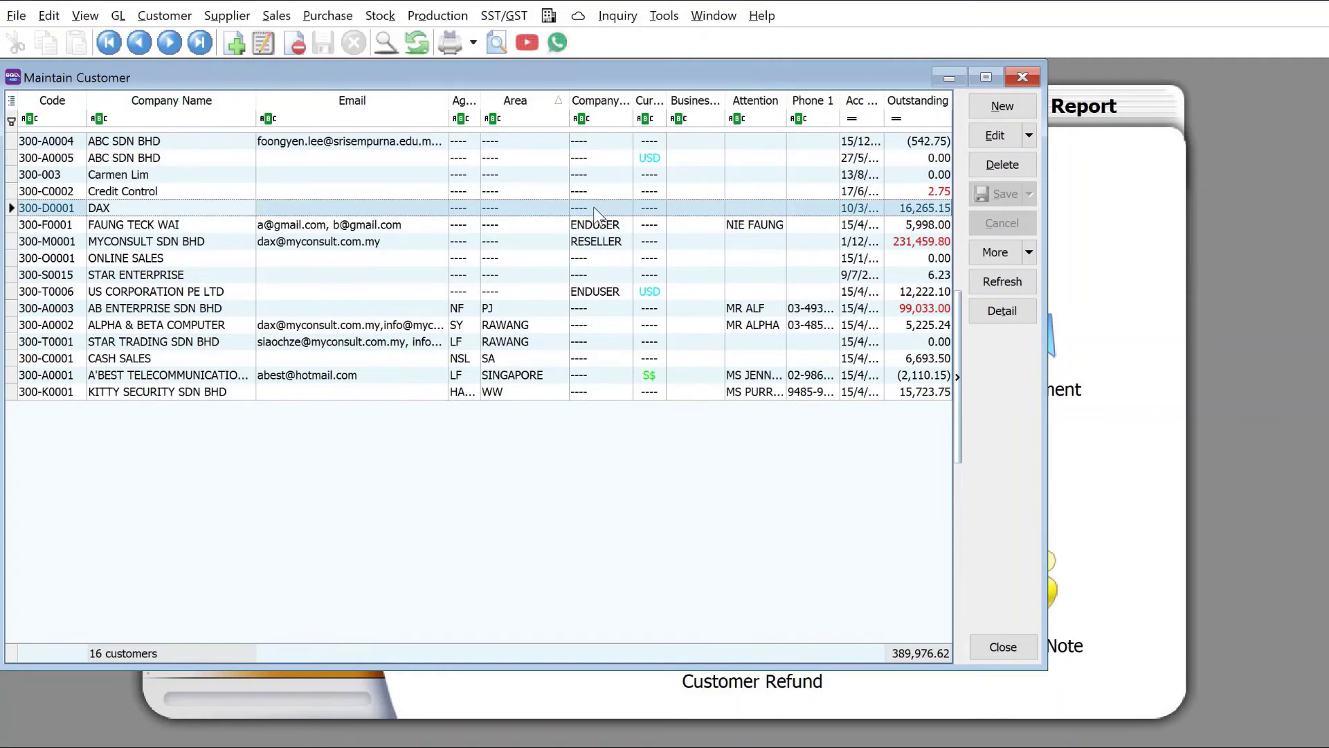
{"action": "left_click", "coordinate": [982, 139]}
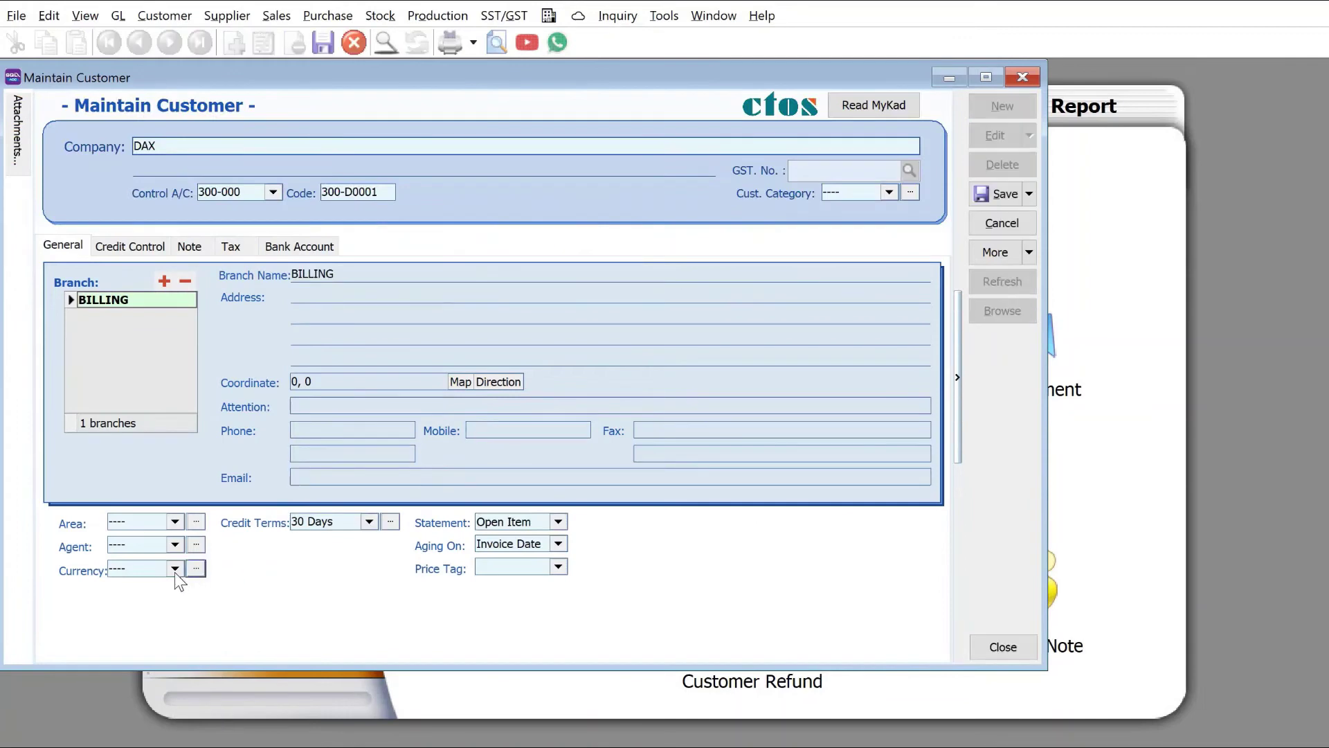
Step: Set DAX's price tag to DEALER and save the customer record
{"action": "left_click", "coordinate": [558, 568]}
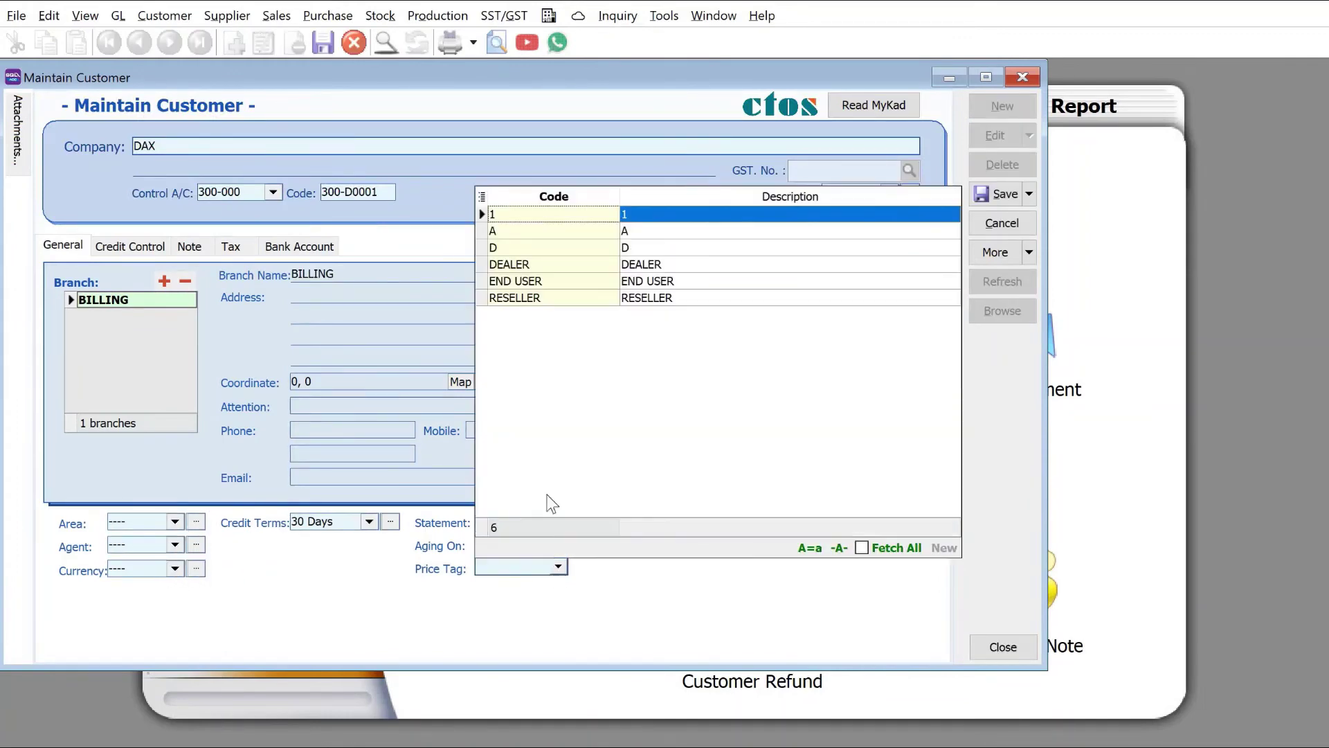
{"action": "left_click", "coordinate": [599, 270]}
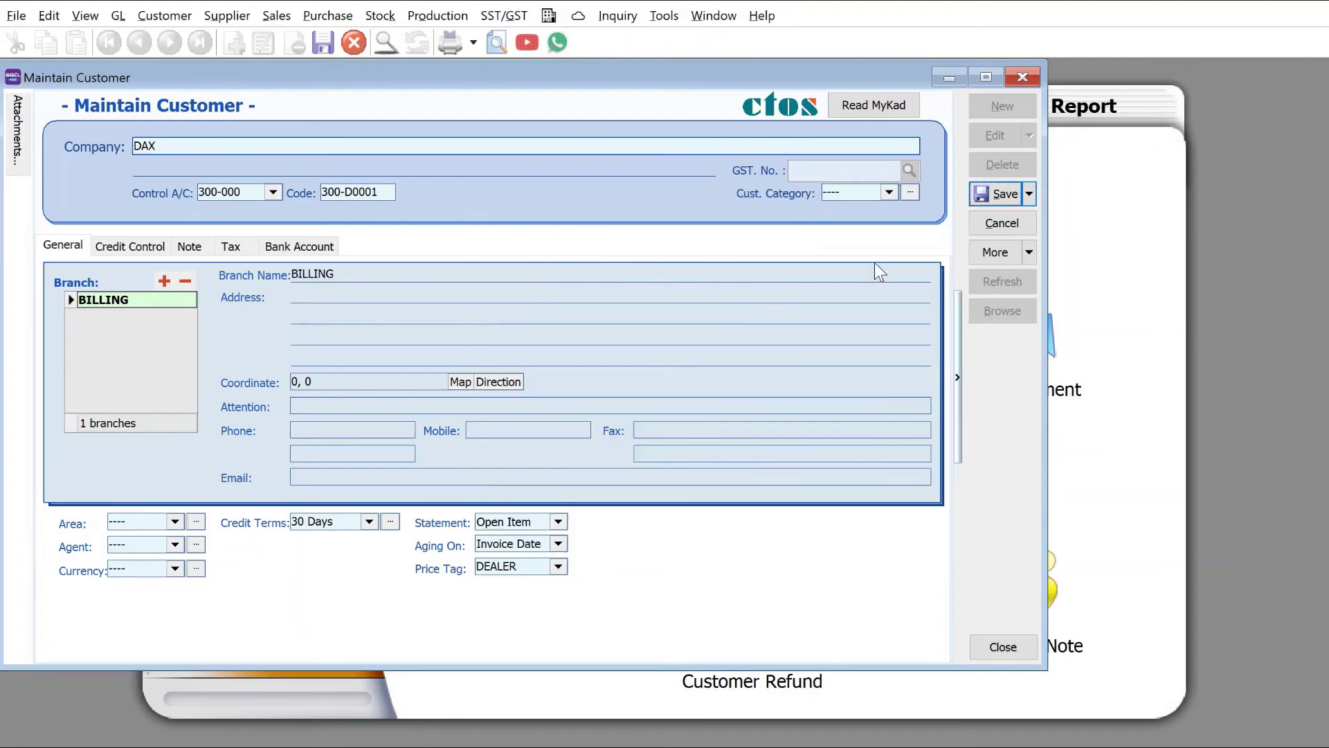
{"action": "left_click", "coordinate": [1019, 76]}
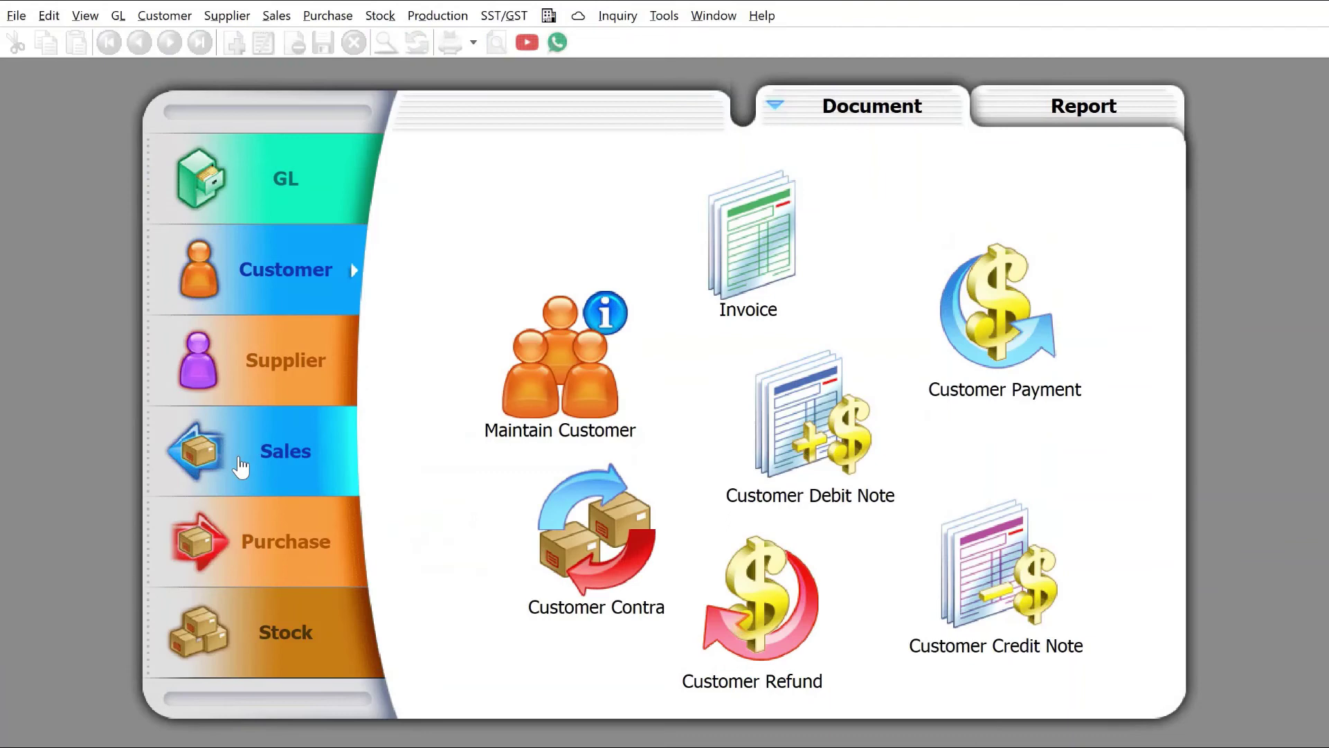
Step: Start a new sales invoice billed to customer DAX
{"action": "left_click", "coordinate": [269, 471]}
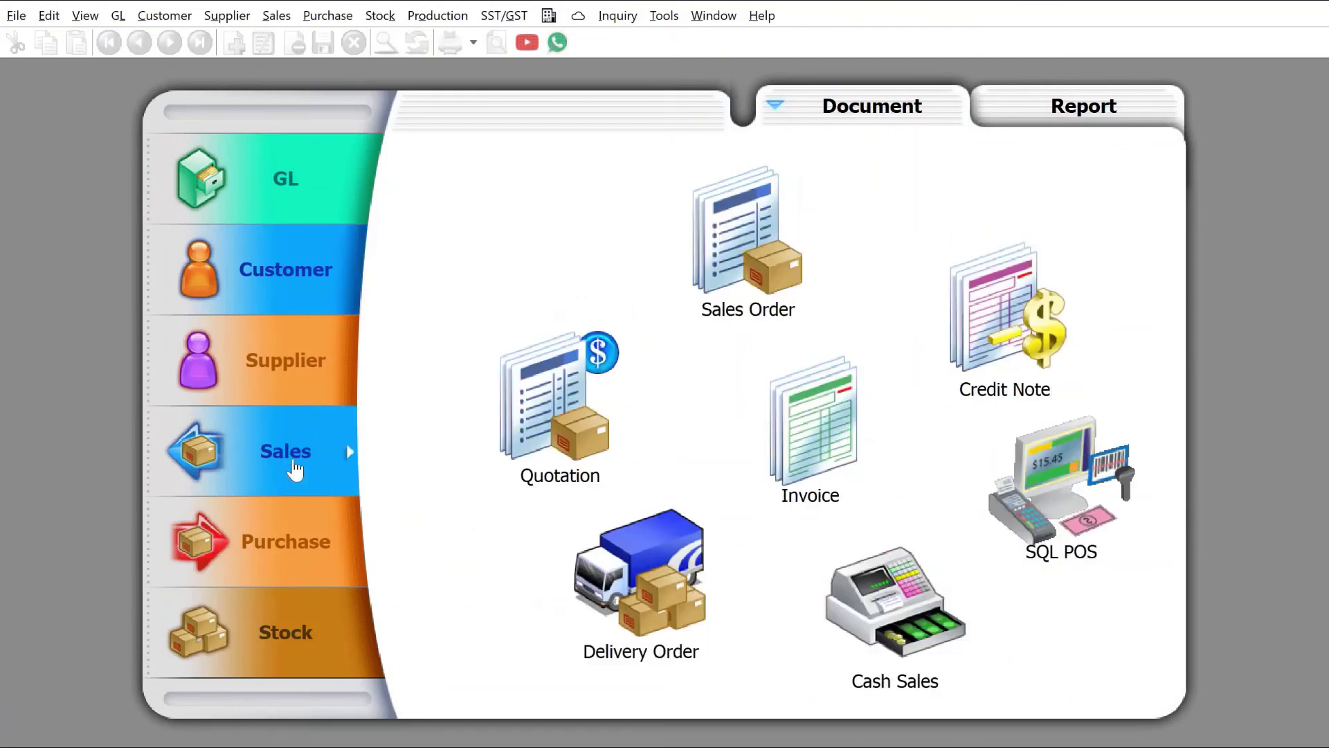
{"action": "left_click", "coordinate": [805, 416]}
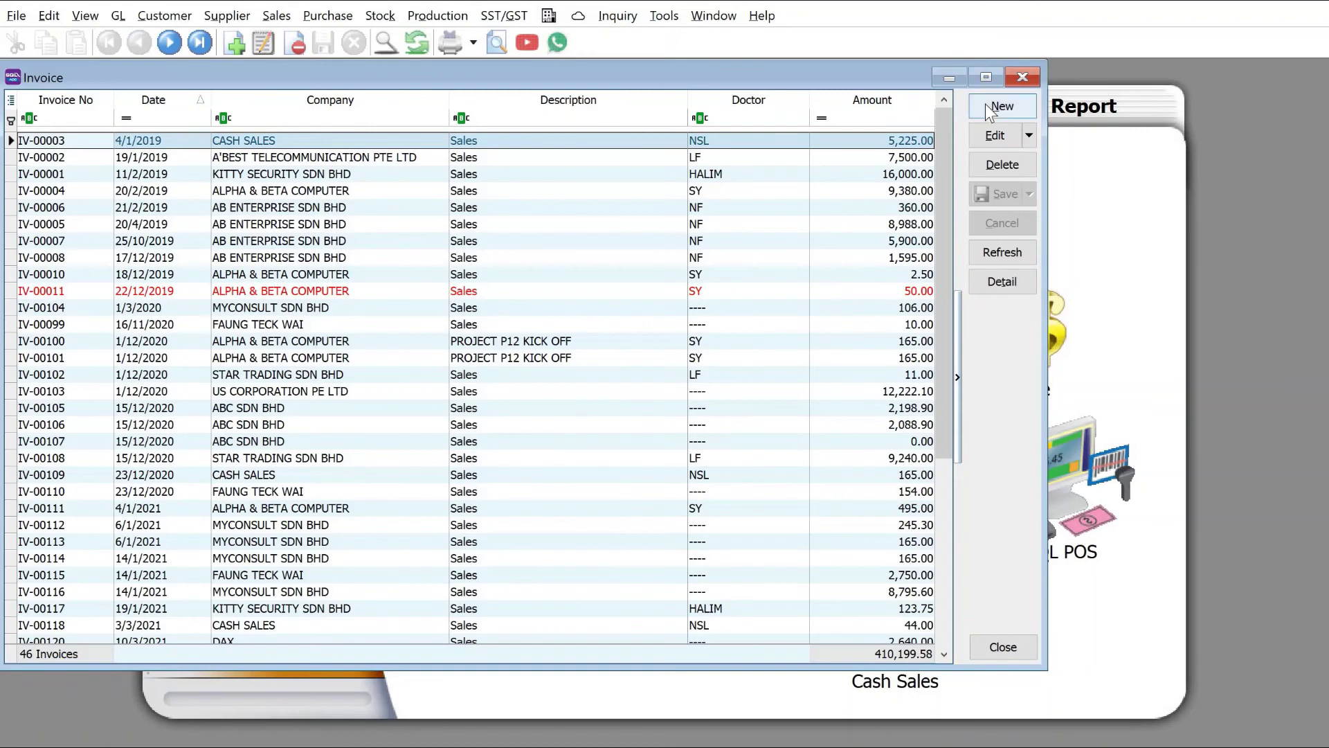
{"action": "left_click", "coordinate": [990, 108]}
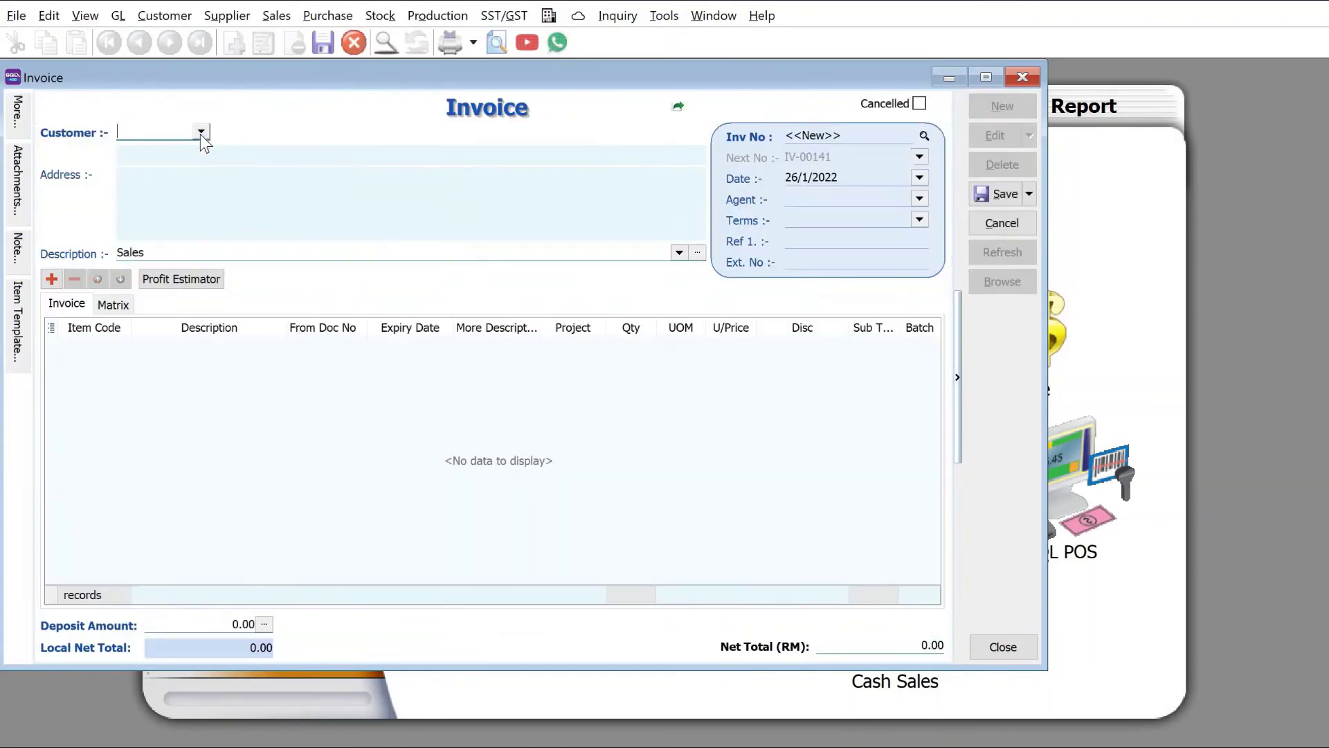
{"action": "left_click", "coordinate": [200, 131]}
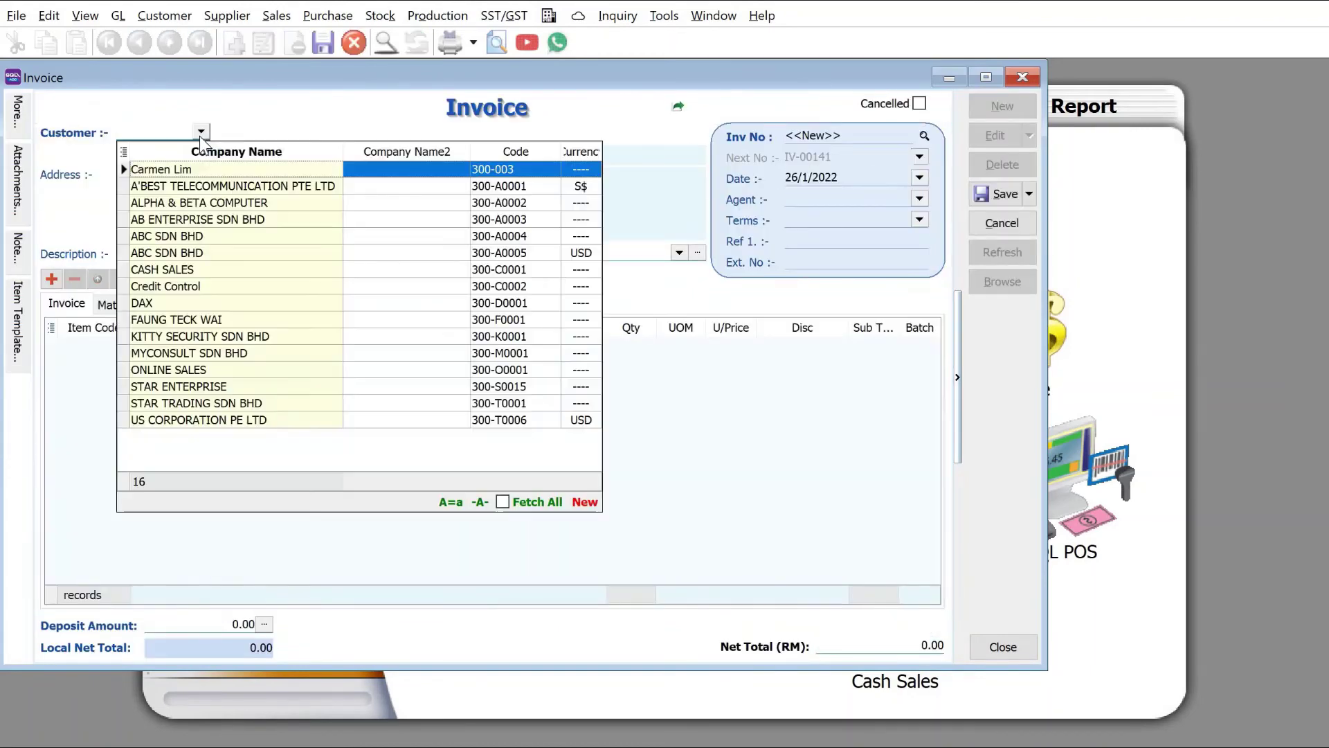
{"action": "left_click", "coordinate": [180, 301]}
Step: Add item B to the invoice, priced 20.00 less 10%, and save it as IV-00141
{"action": "left_click", "coordinate": [52, 279]}
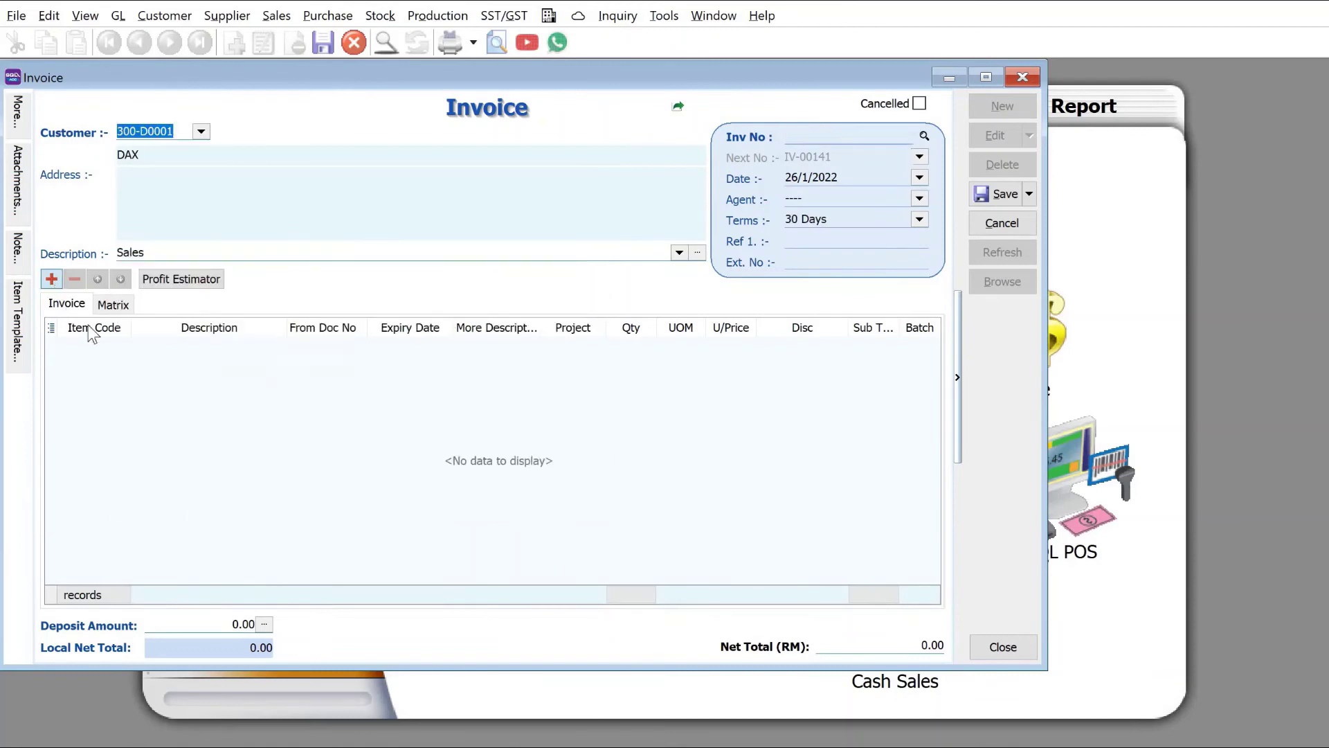
{"action": "left_click", "coordinate": [122, 345]}
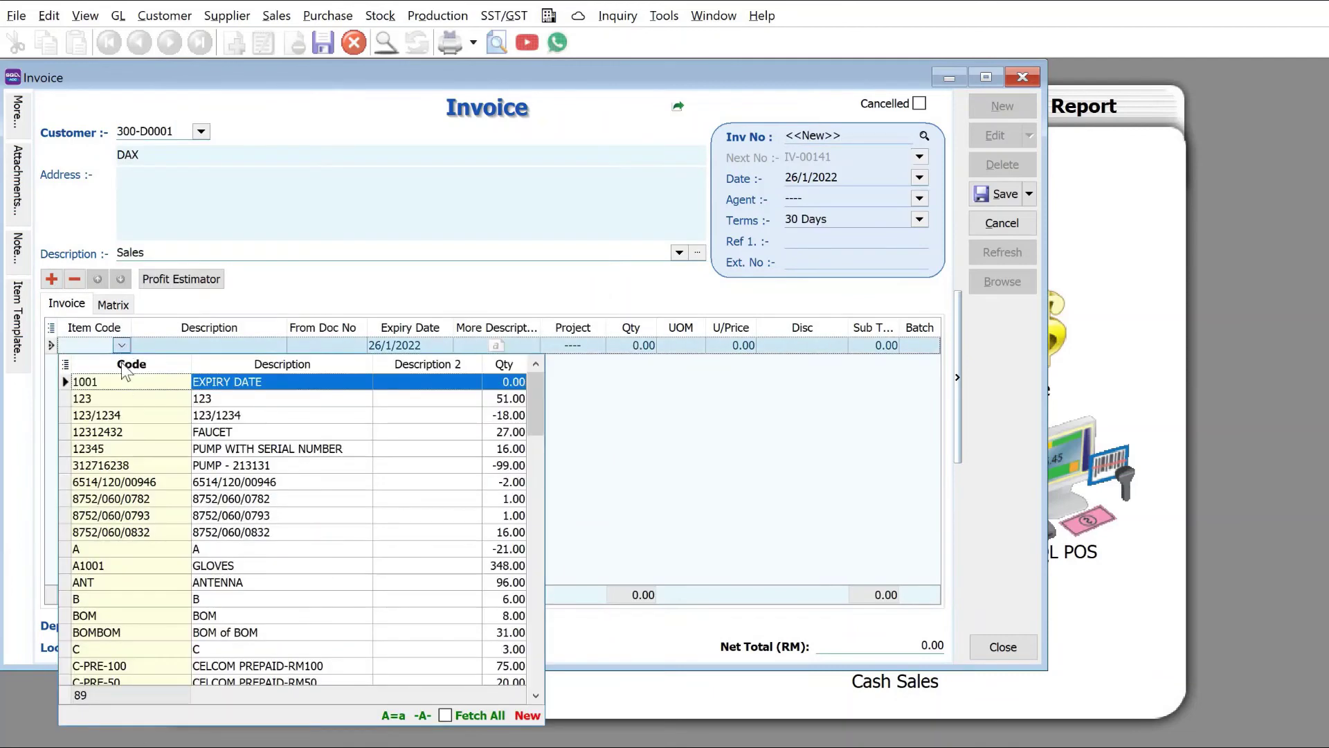
{"action": "left_click", "coordinate": [135, 599]}
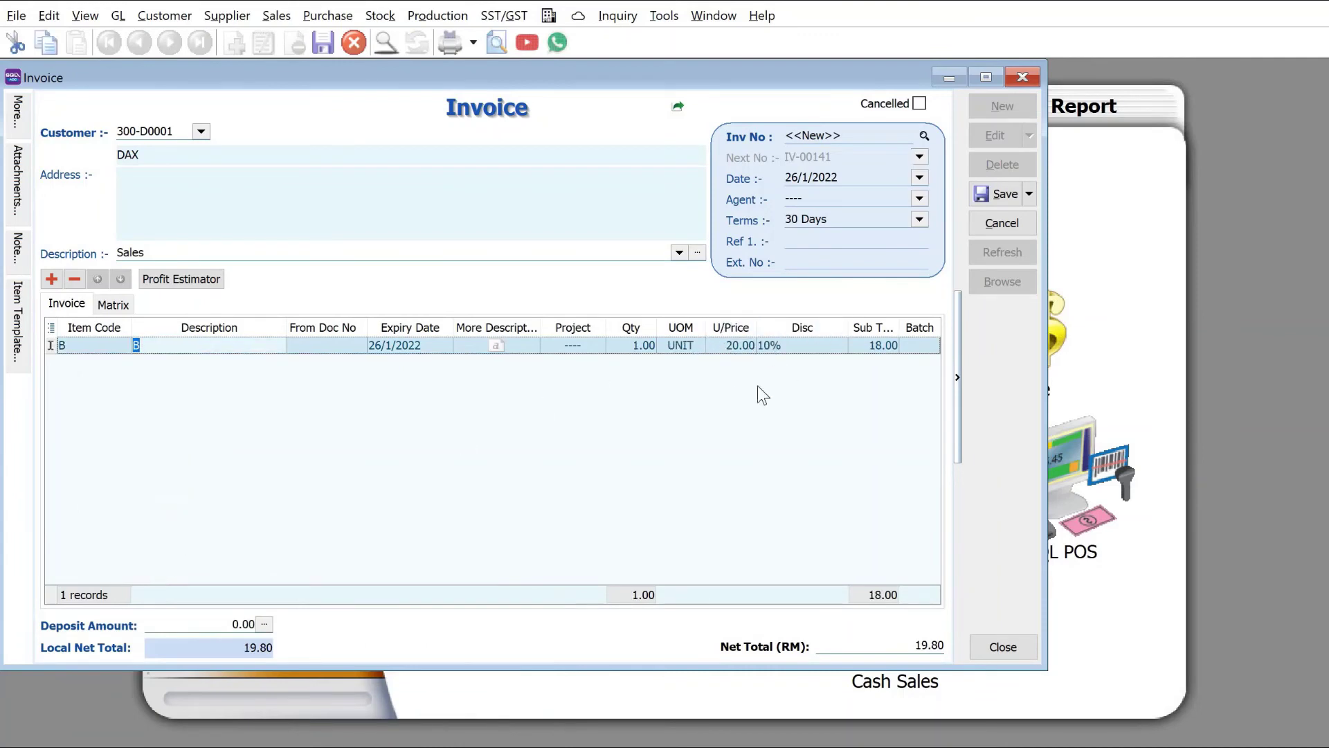
{"action": "left_click", "coordinate": [1002, 197]}
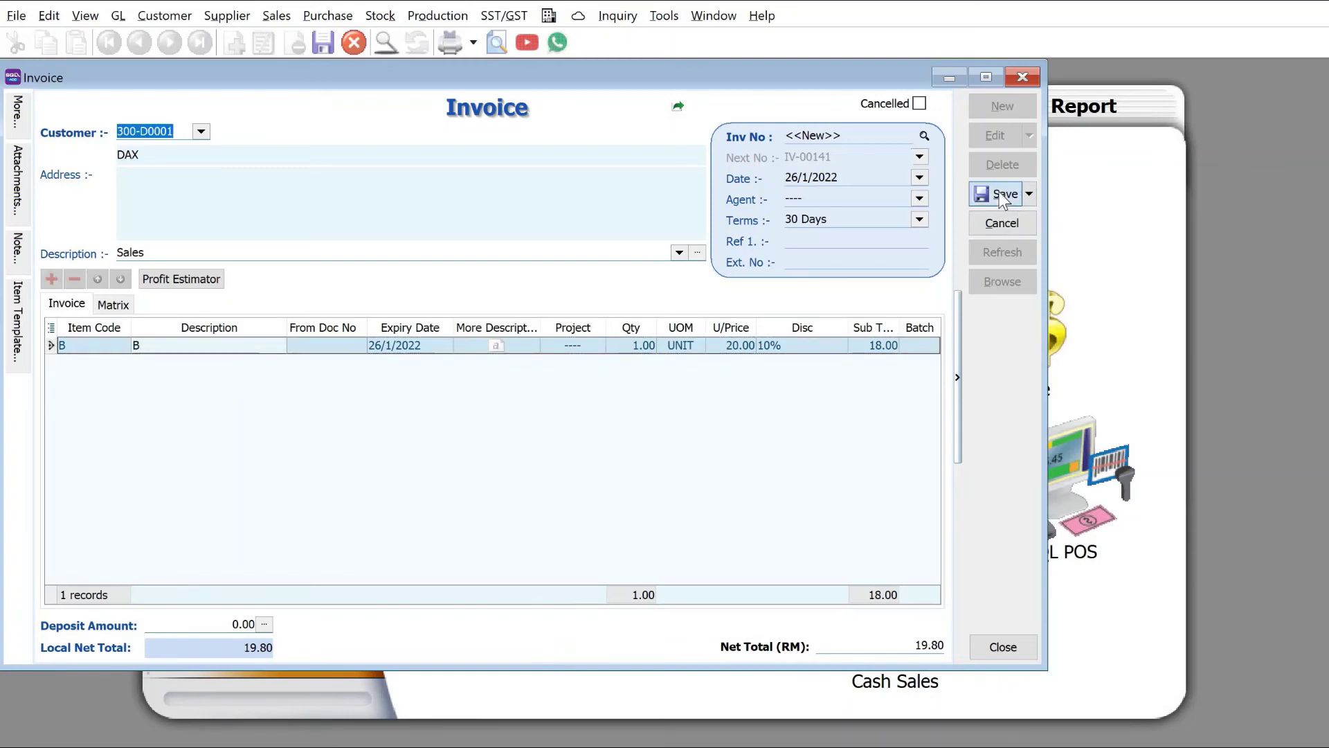